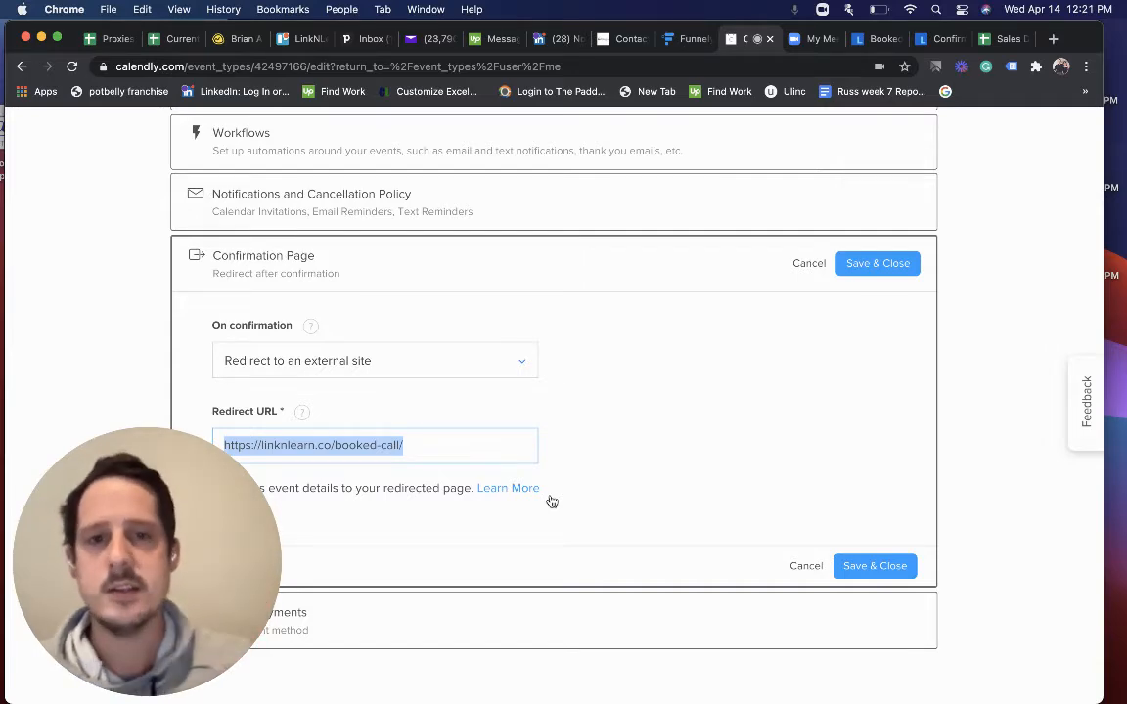
Return to the event types list and open the name and location details of the Linkedin Paid Ads - Marketing Call event
scroll(454, 294, up, 10)
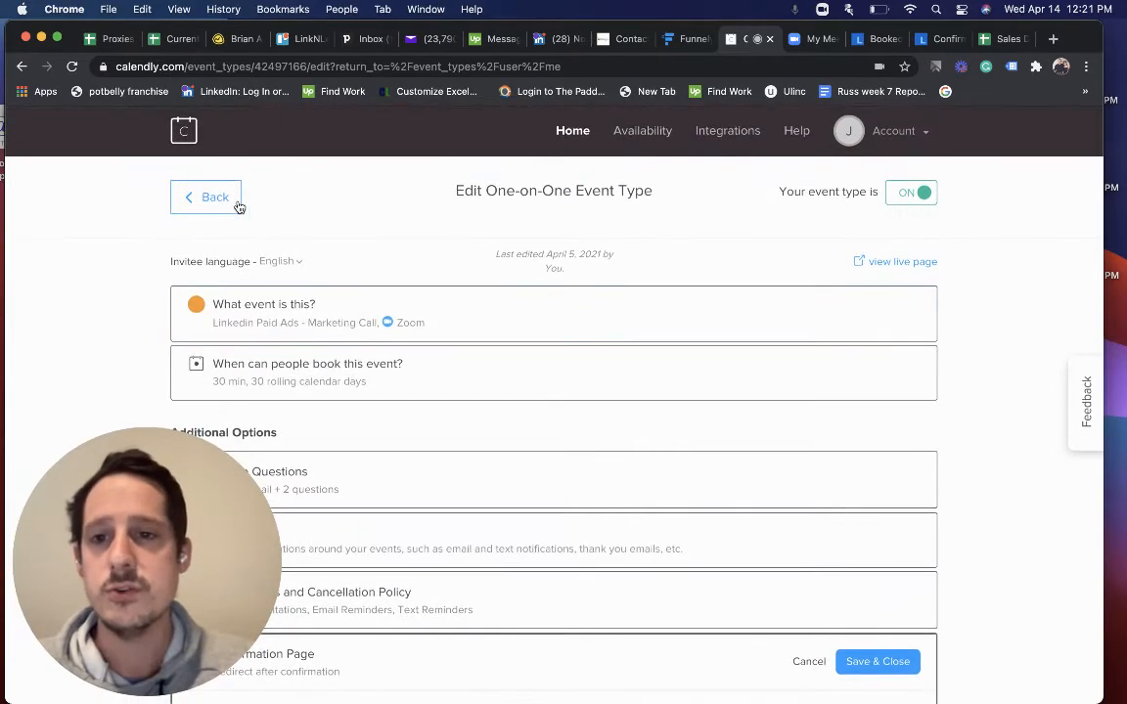
click(238, 203)
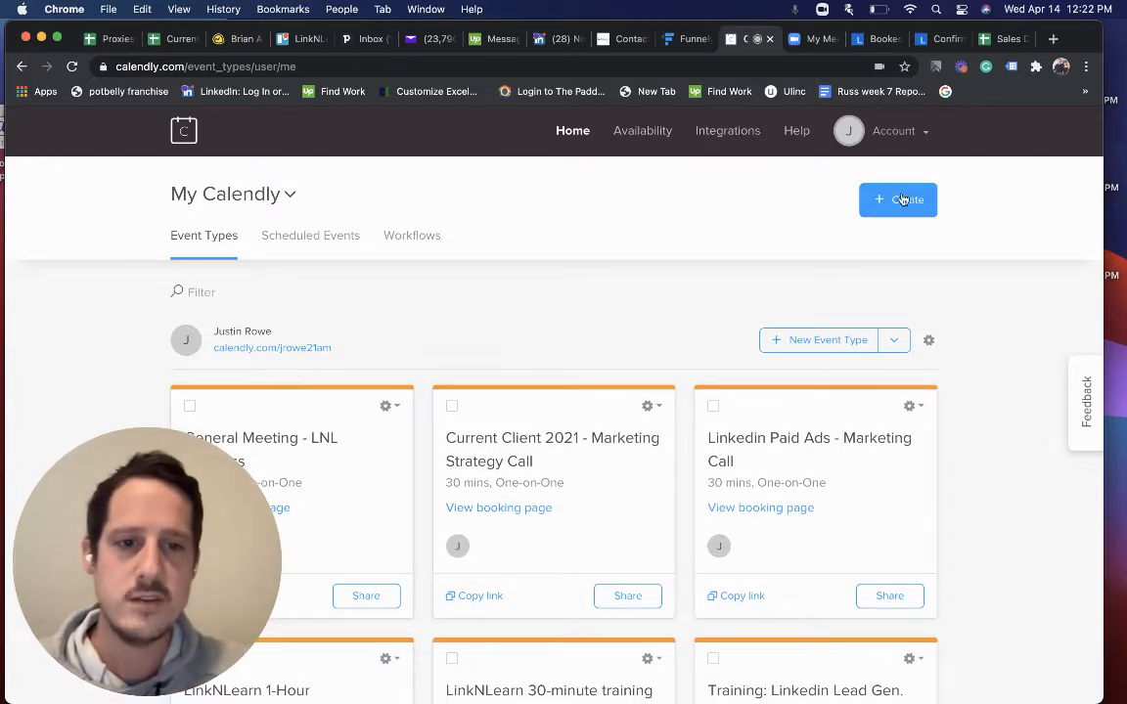
click(828, 478)
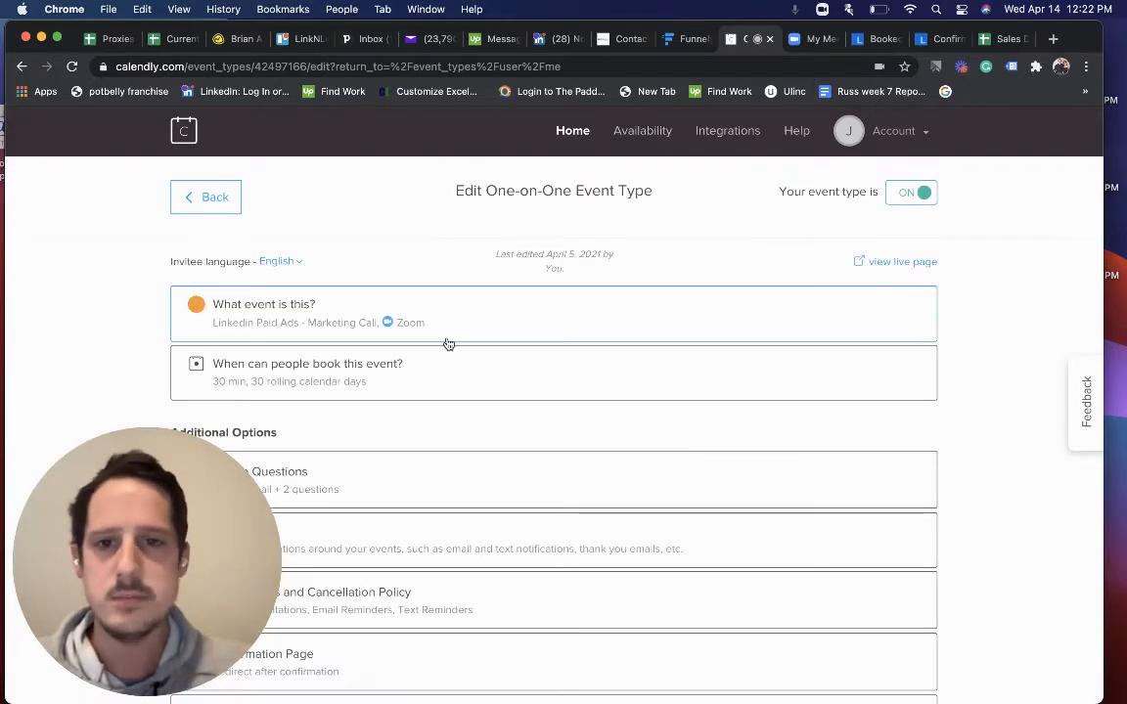
click(290, 325)
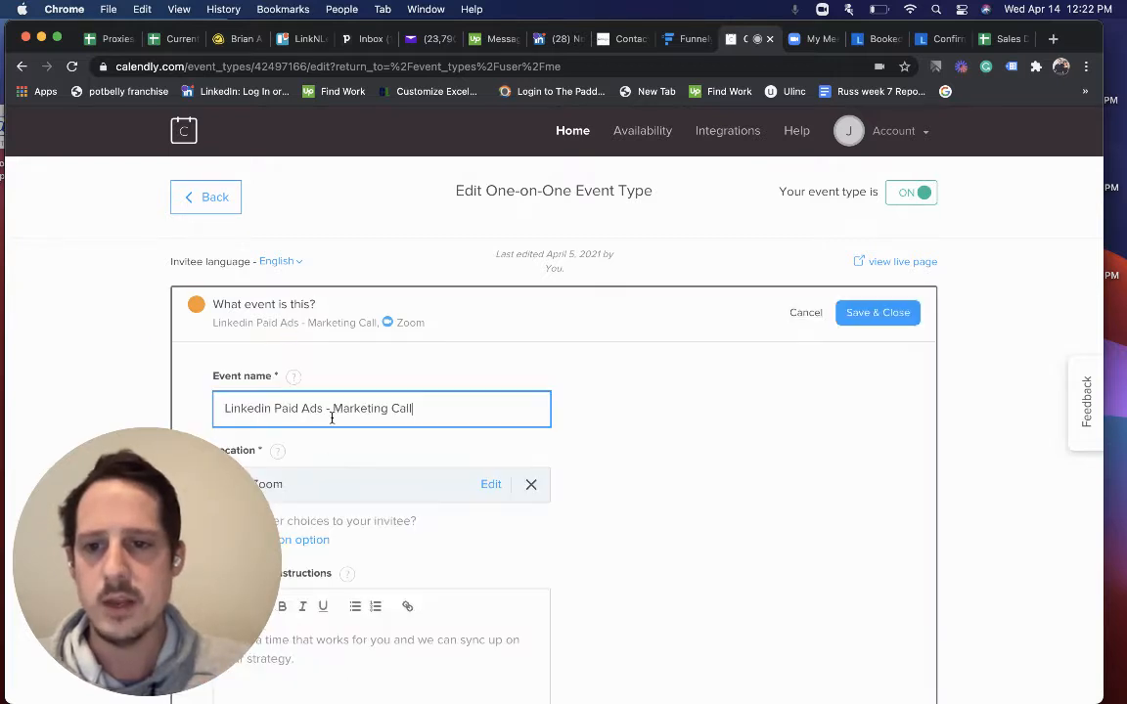
drag(193, 581, 887, 521)
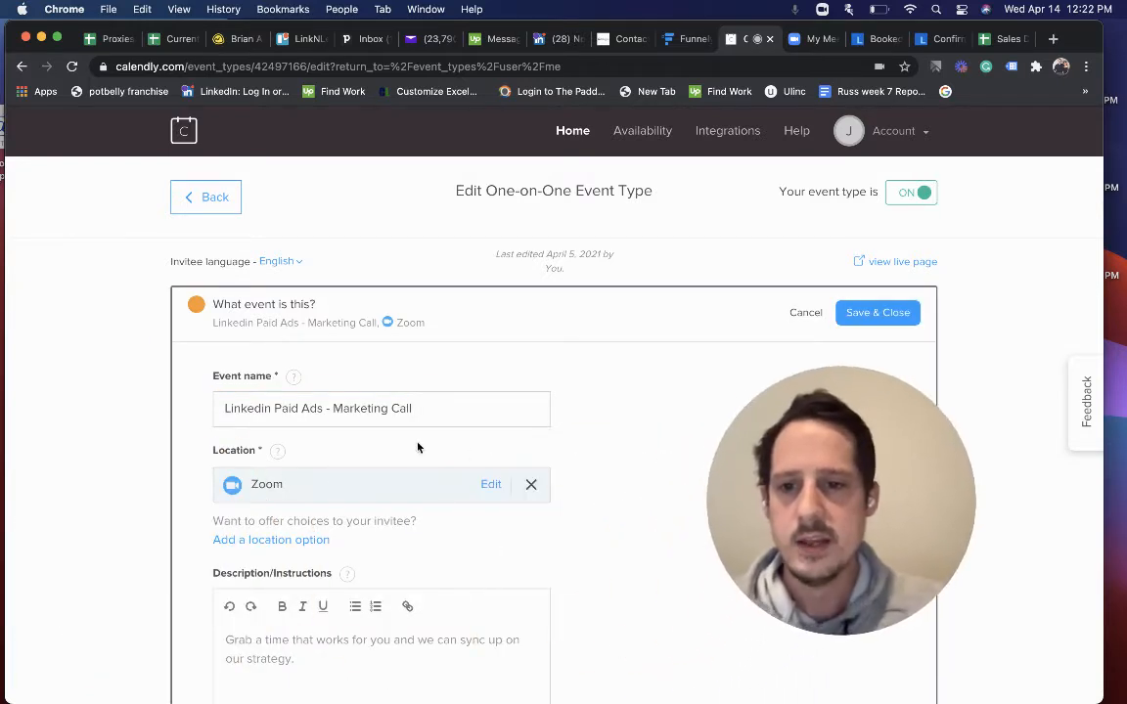
scroll(417, 447, down, 2)
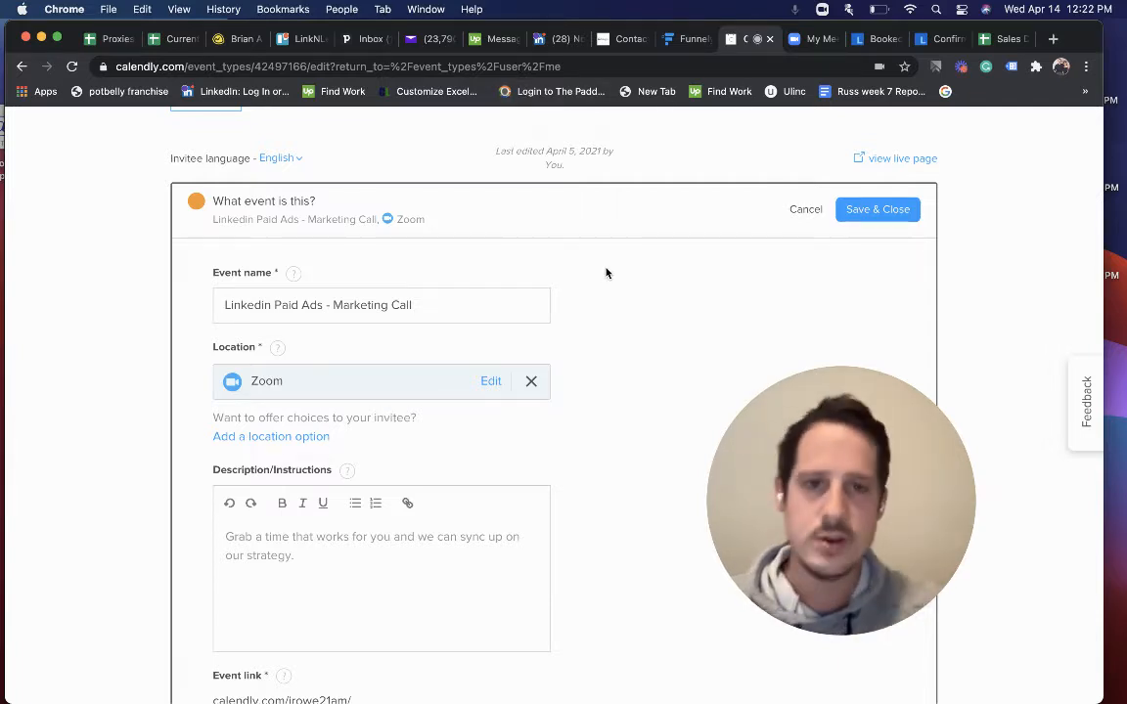
Switch to the Zoom website and review the list of upcoming meetings
click(800, 43)
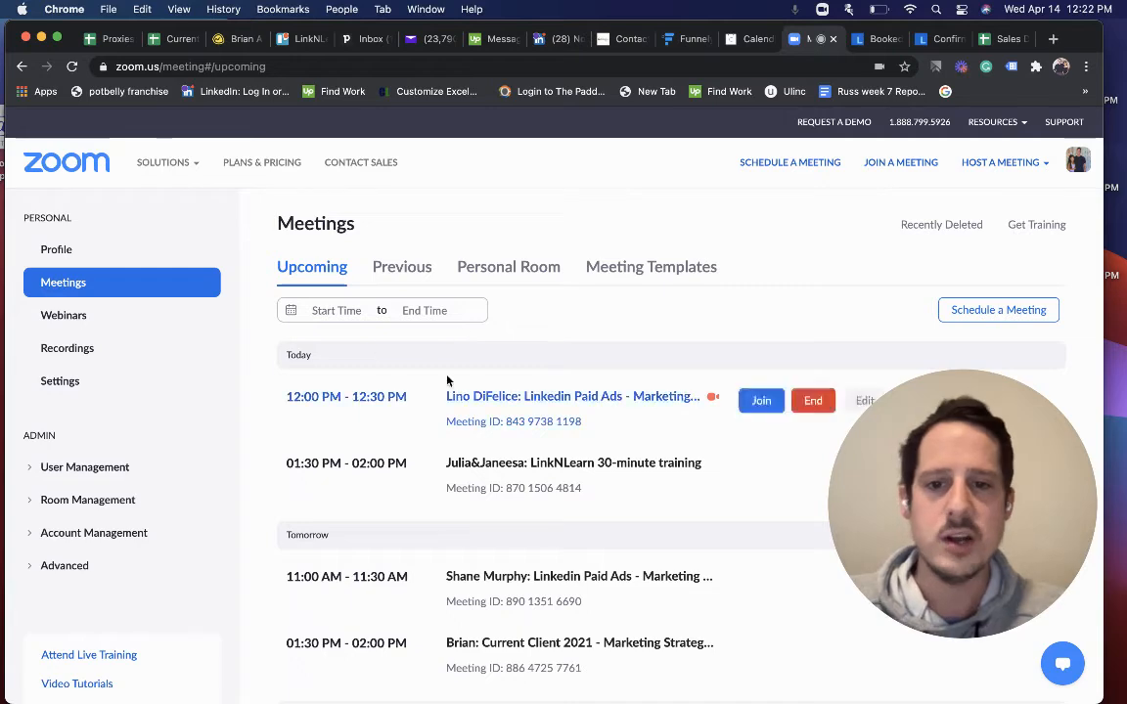
scroll(566, 499, down, 5)
scroll(563, 485, up, 5)
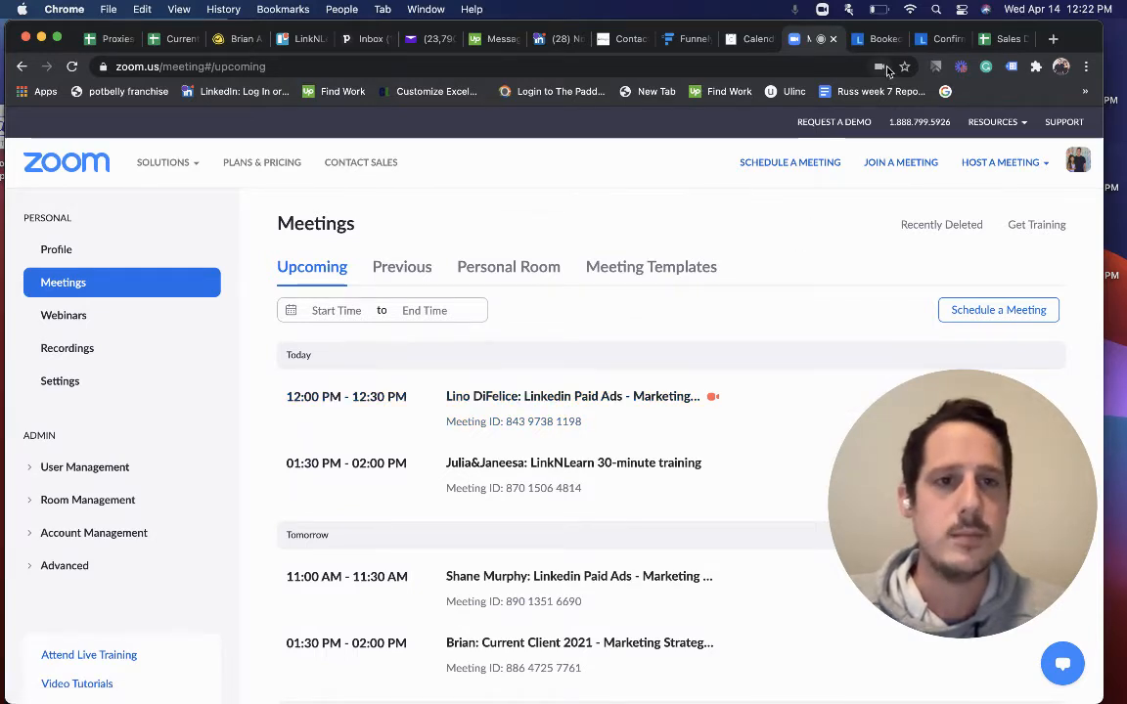
Switch back to Calendly and review the marketing call event's description, event link and event color
click(767, 44)
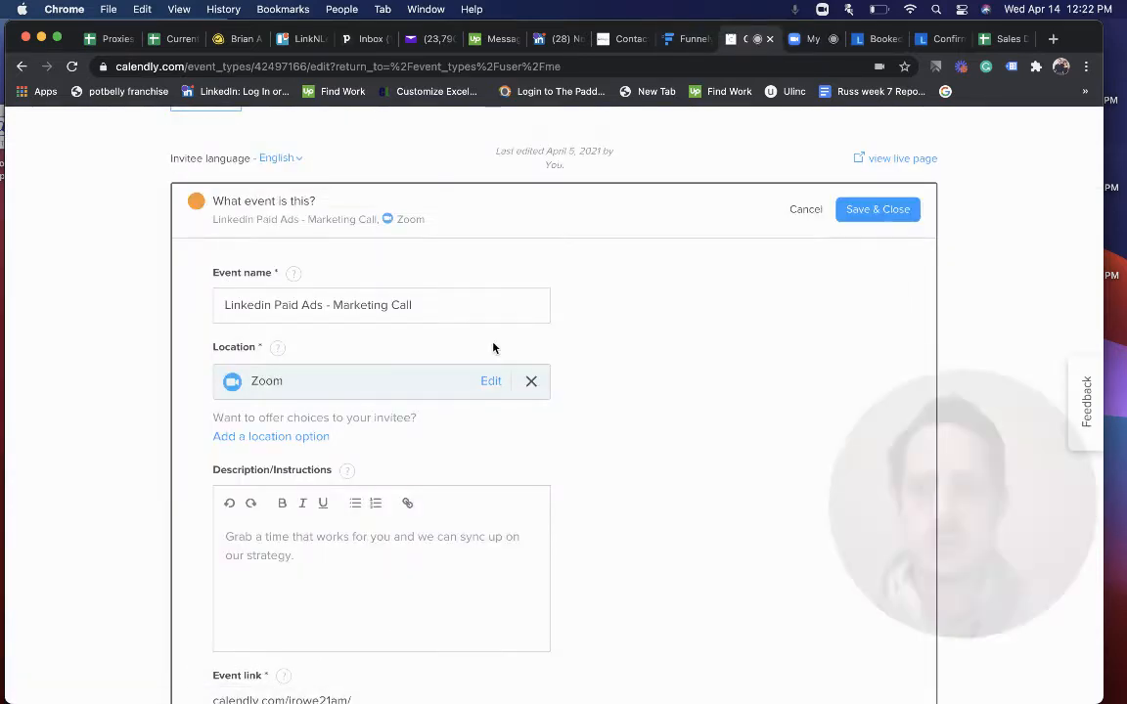
scroll(365, 470, down, 5)
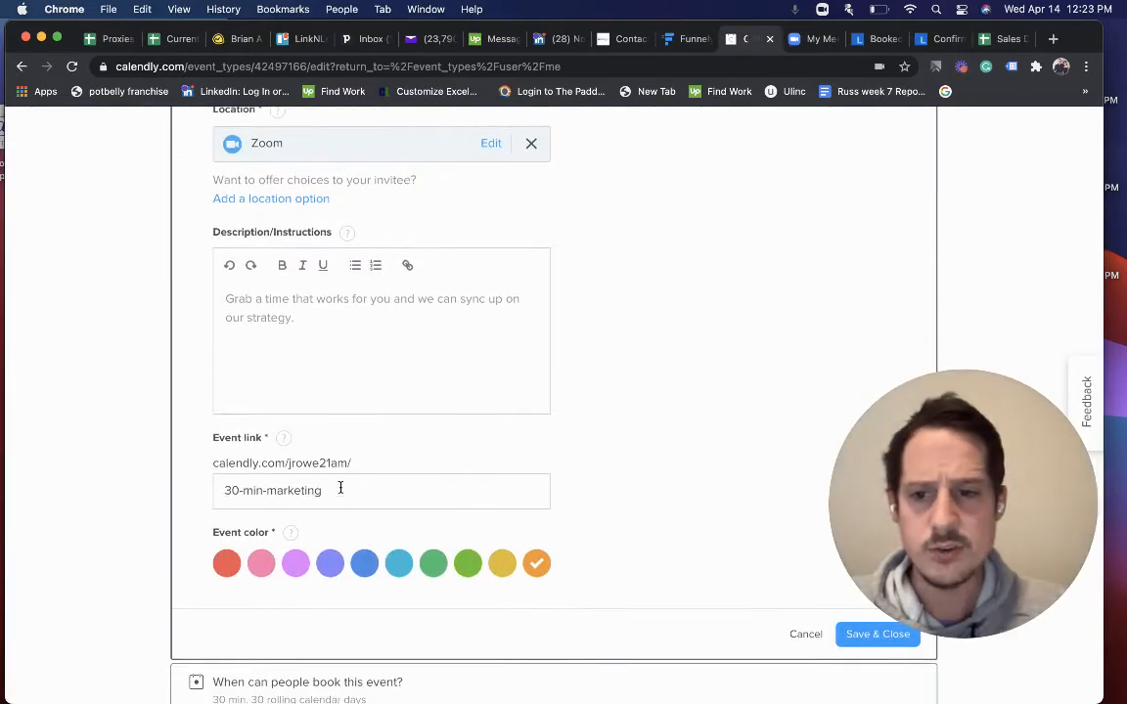
scroll(405, 533, down, 3)
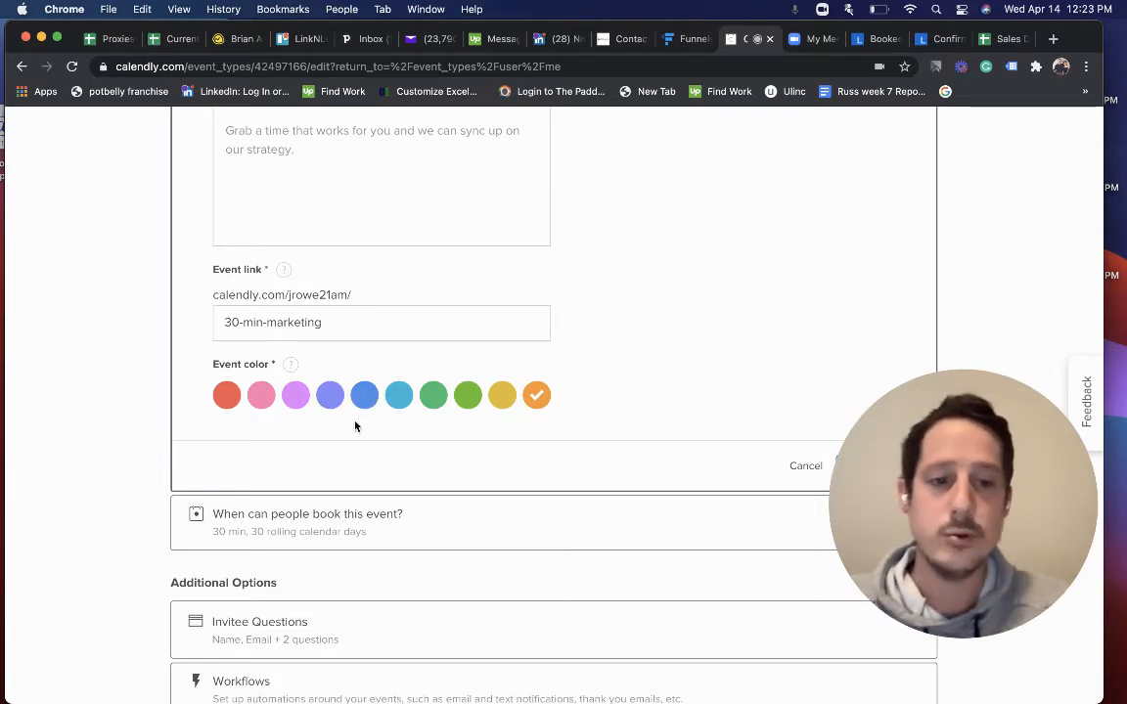
scroll(355, 427, up, 8)
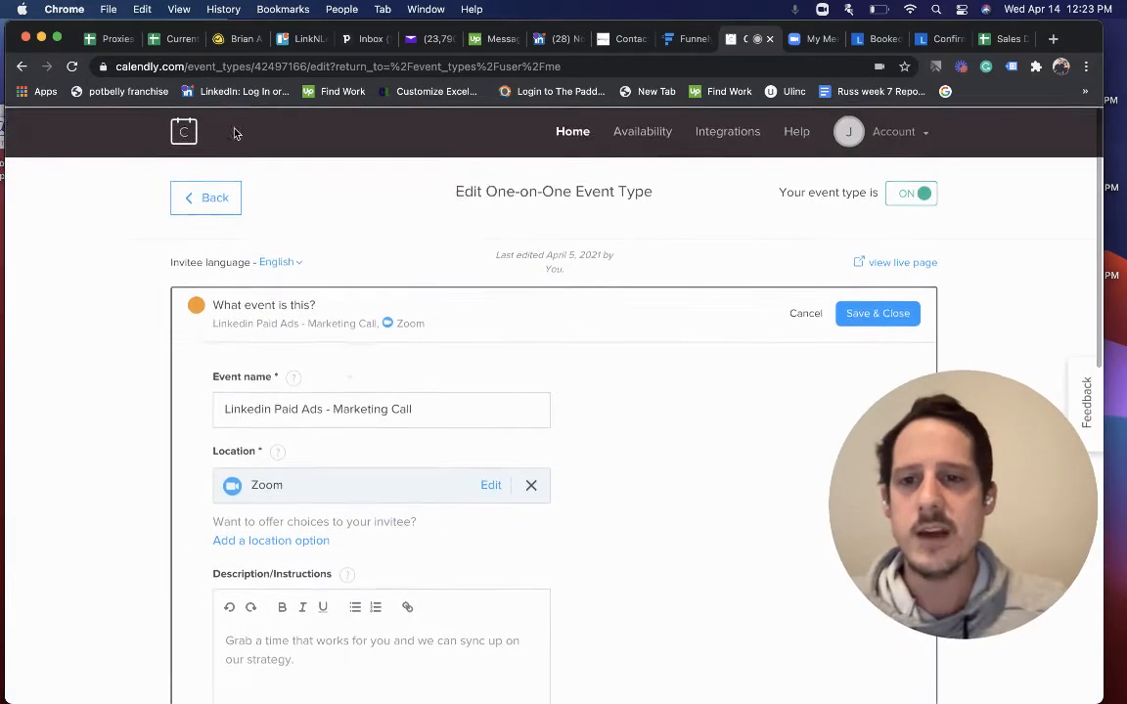
Leave the event editor and review the upcoming scheduled events for All Users & Teams
click(201, 190)
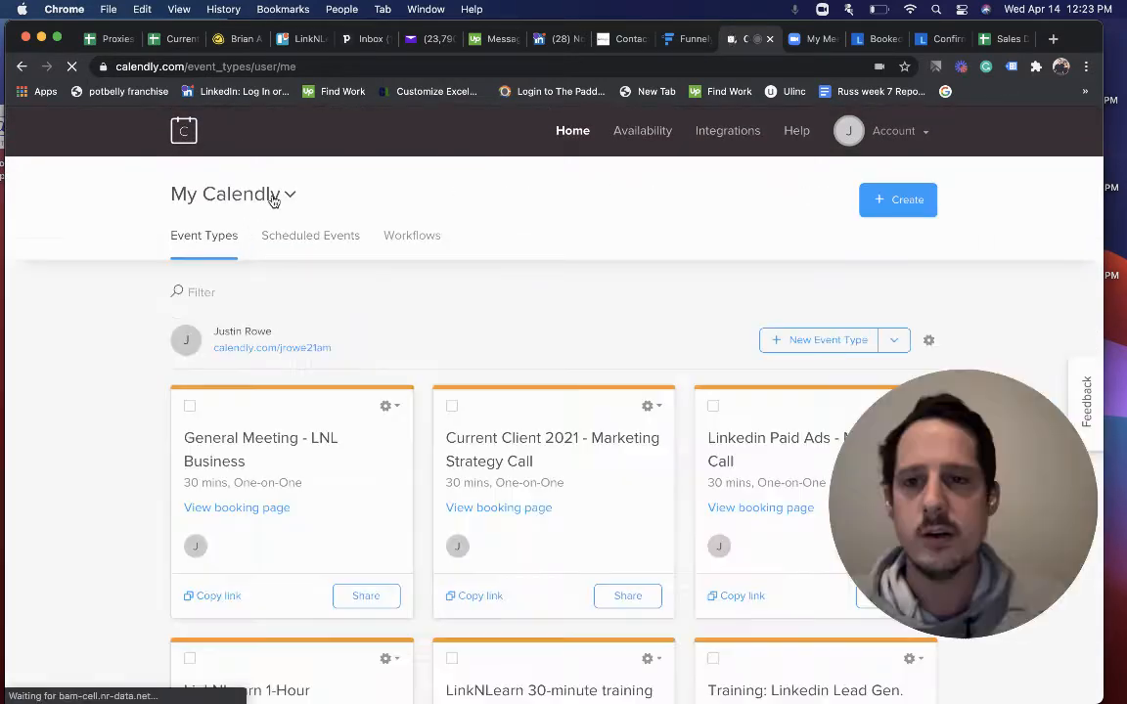
click(269, 195)
click(249, 318)
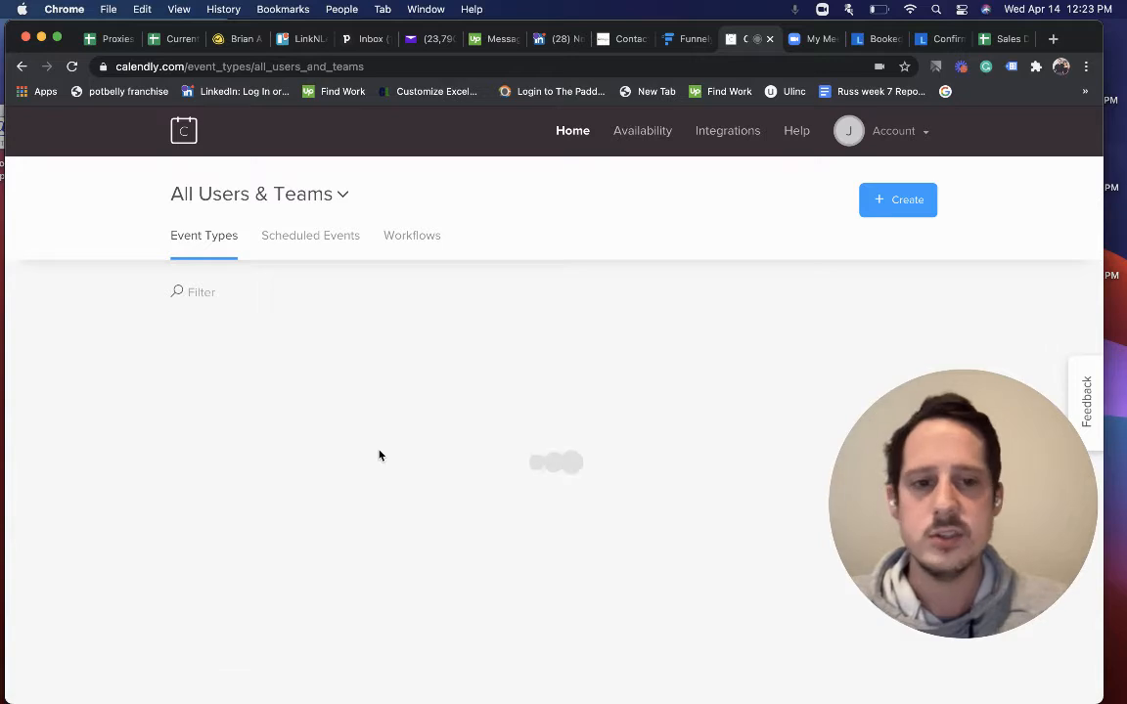
click(305, 237)
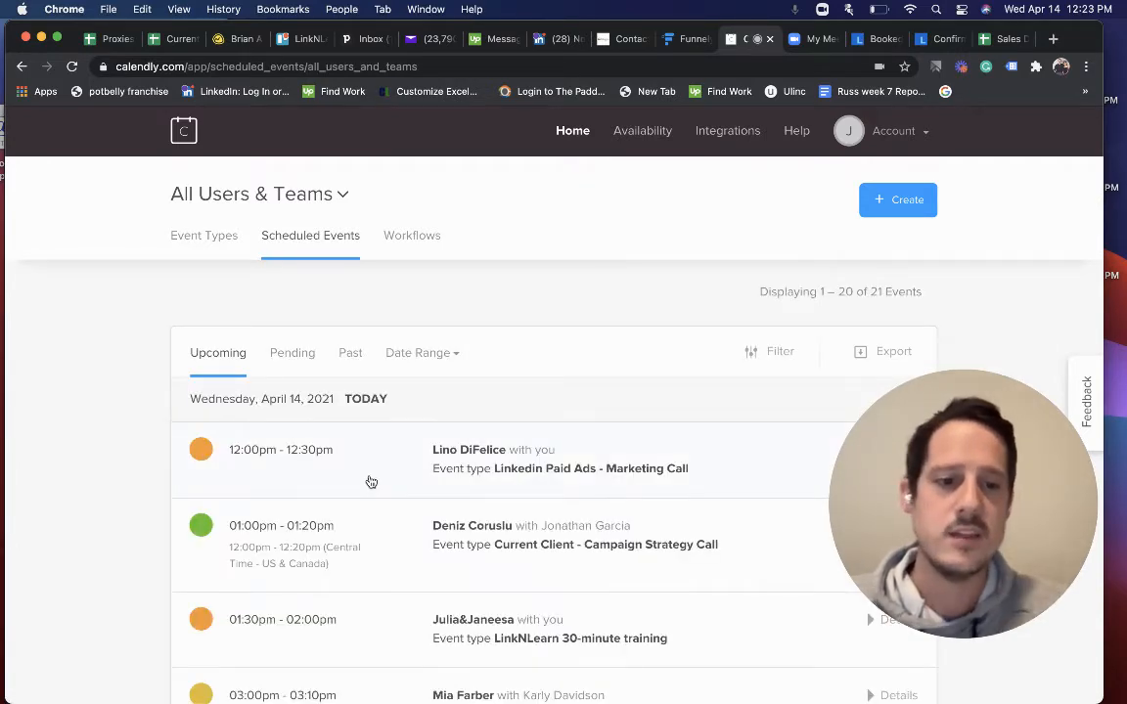
scroll(352, 549, down, 5)
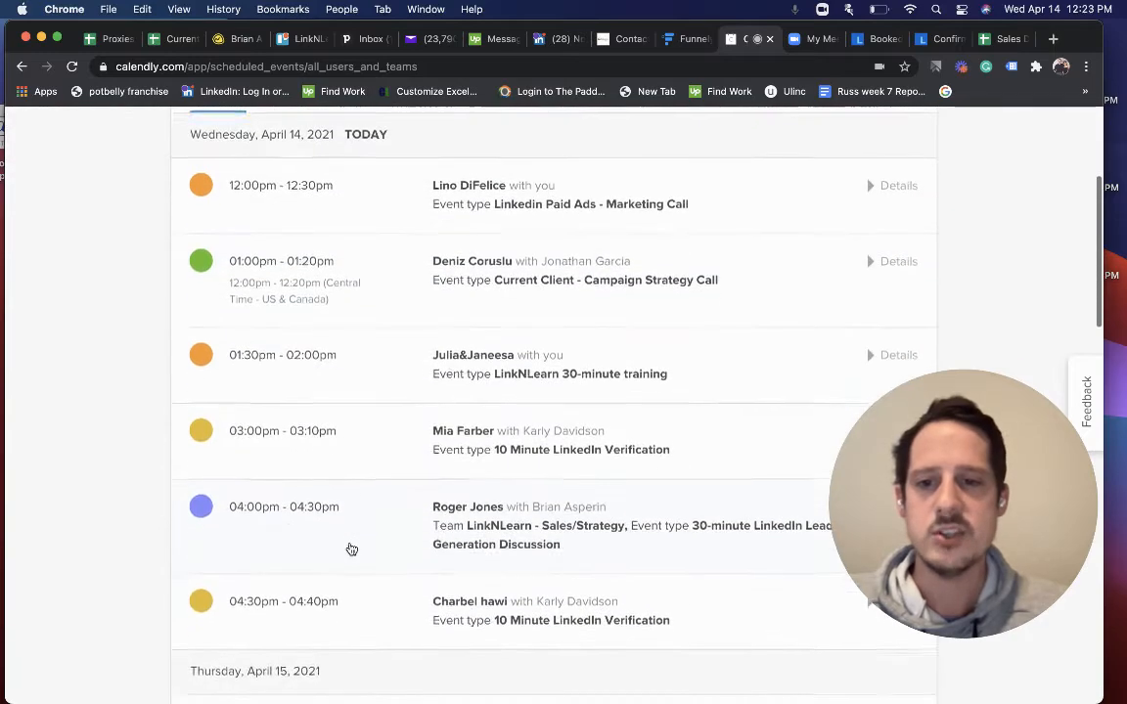
scroll(323, 332, up, 2)
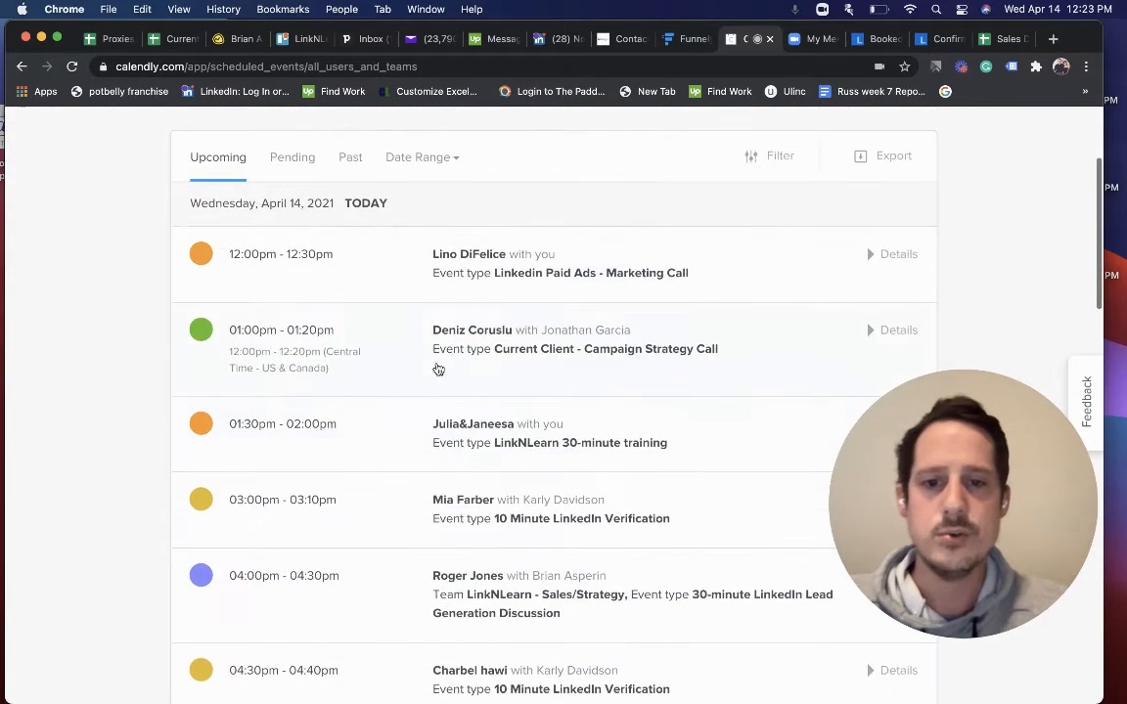
scroll(437, 467, down, 1)
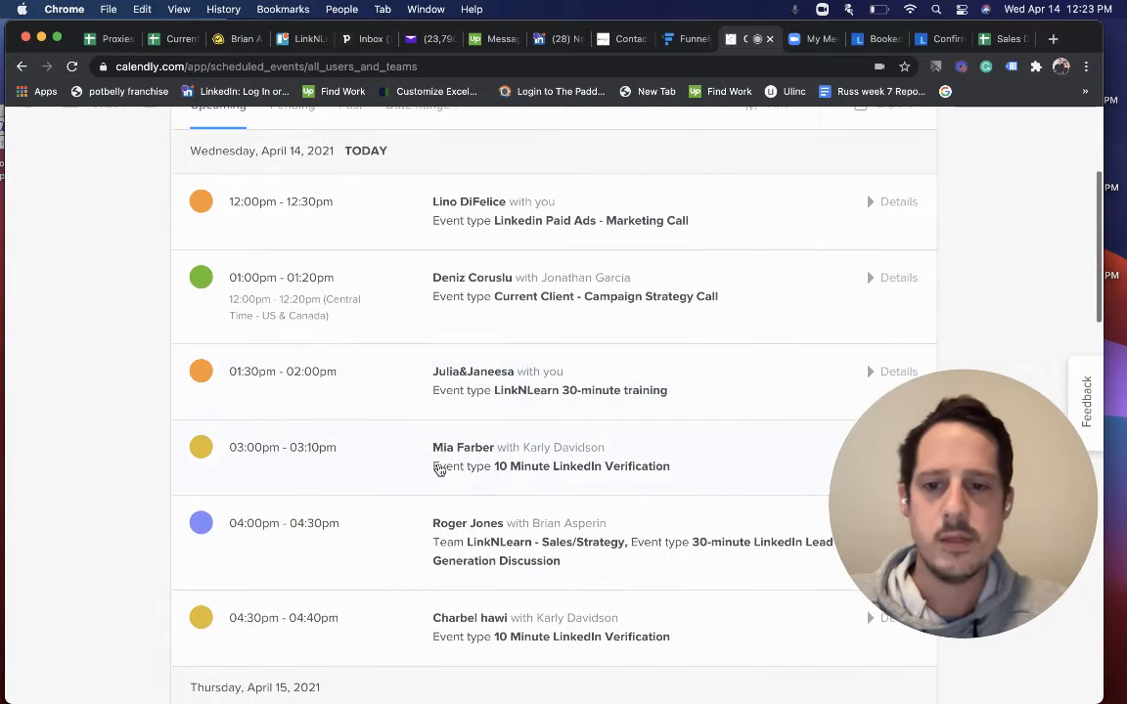
scroll(496, 537, down, 3)
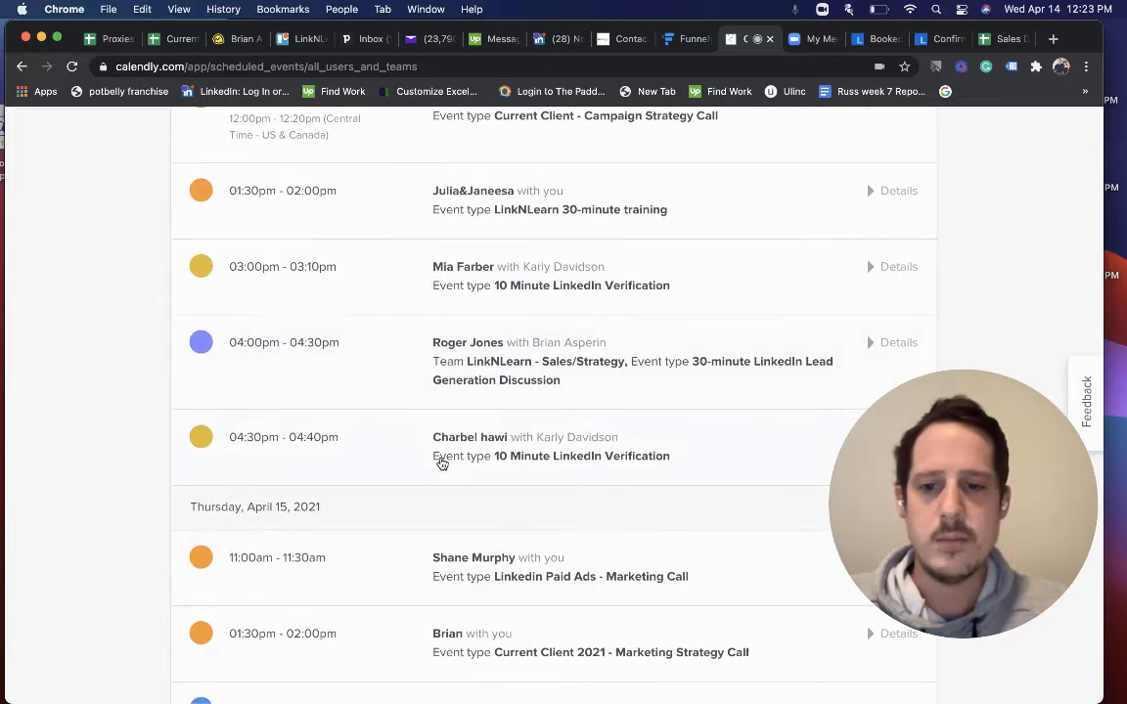
scroll(440, 457, up, 6)
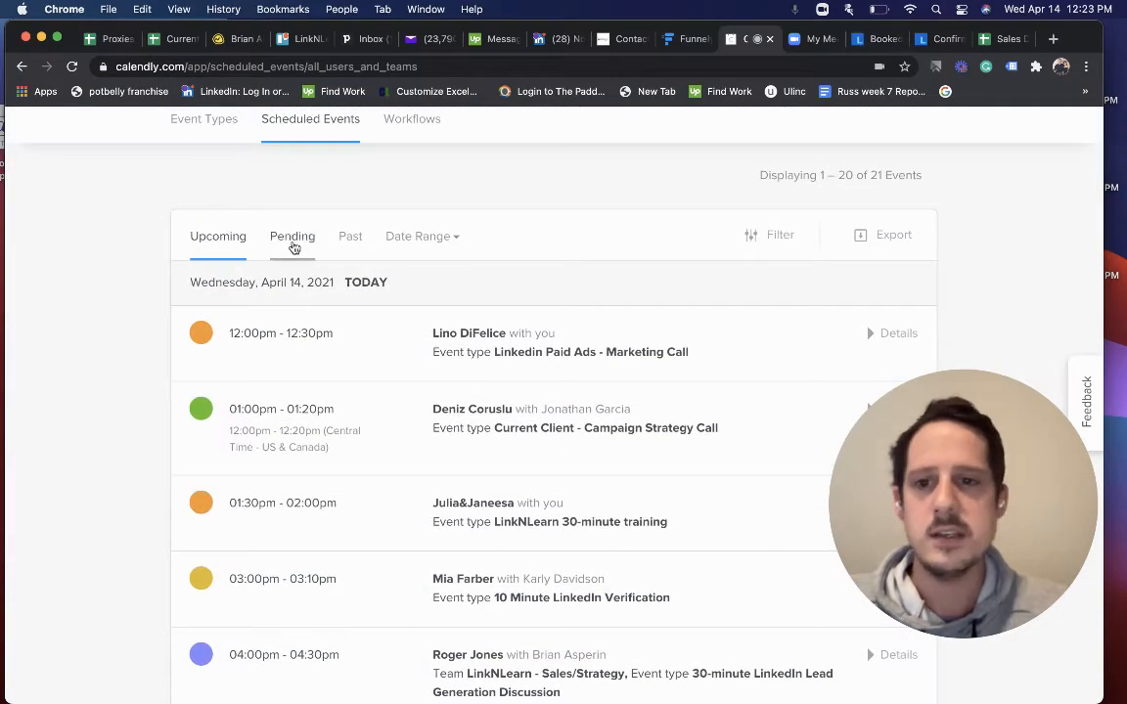
Review the past scheduled events for All Users & Teams
click(349, 239)
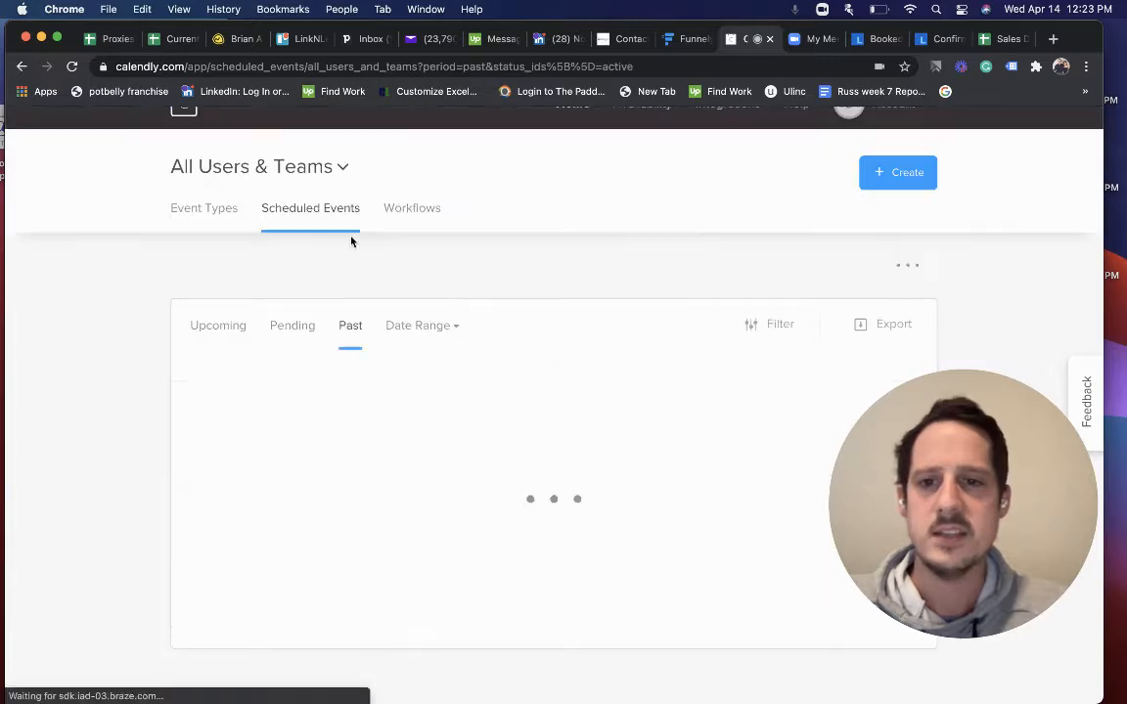
scroll(365, 470, down, 2)
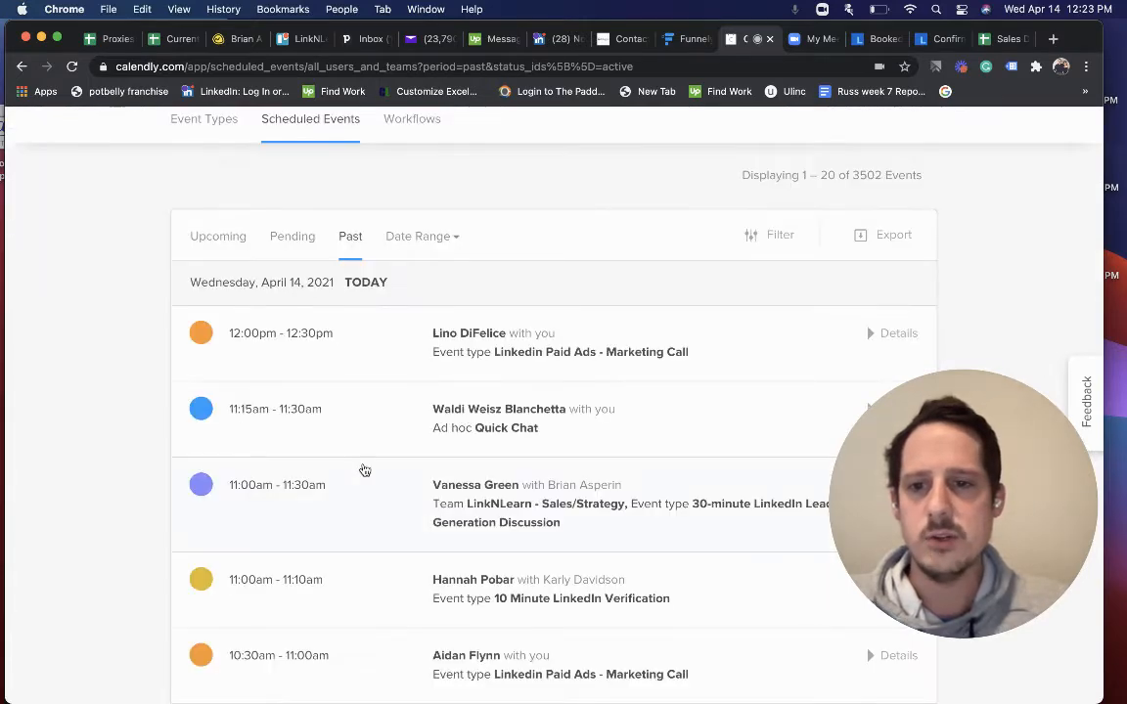
scroll(364, 471, down, 8)
scroll(364, 470, up, 4)
scroll(364, 470, down, 6)
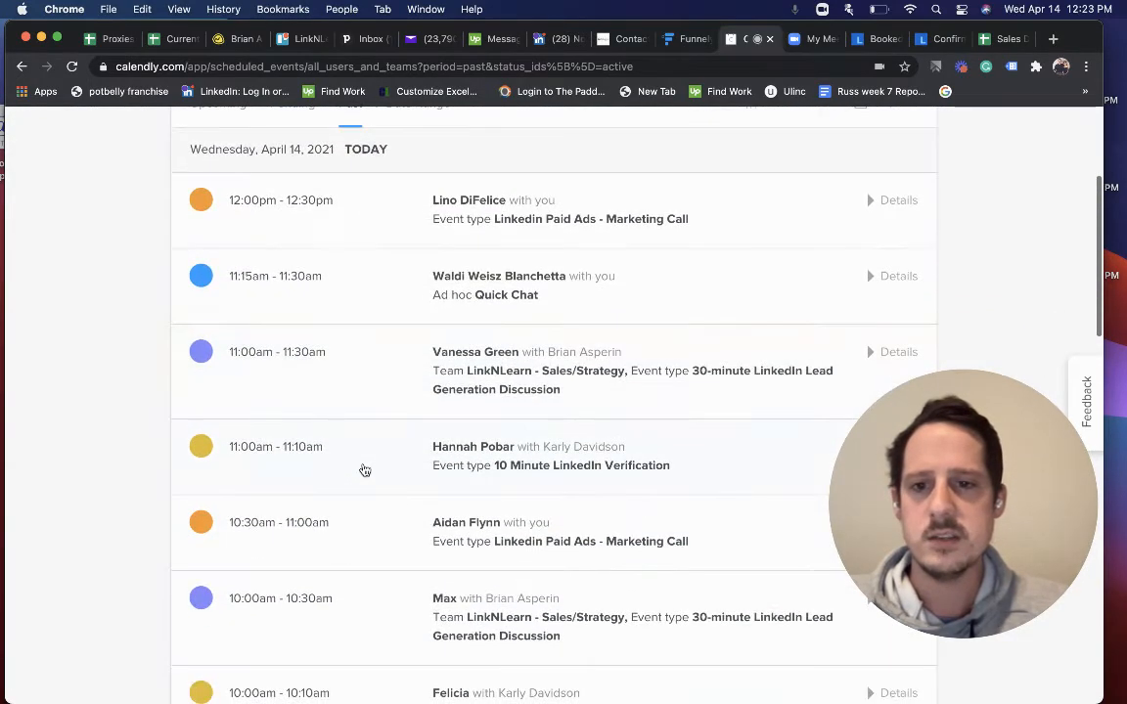
scroll(363, 471, up, 4)
scroll(364, 470, down, 9)
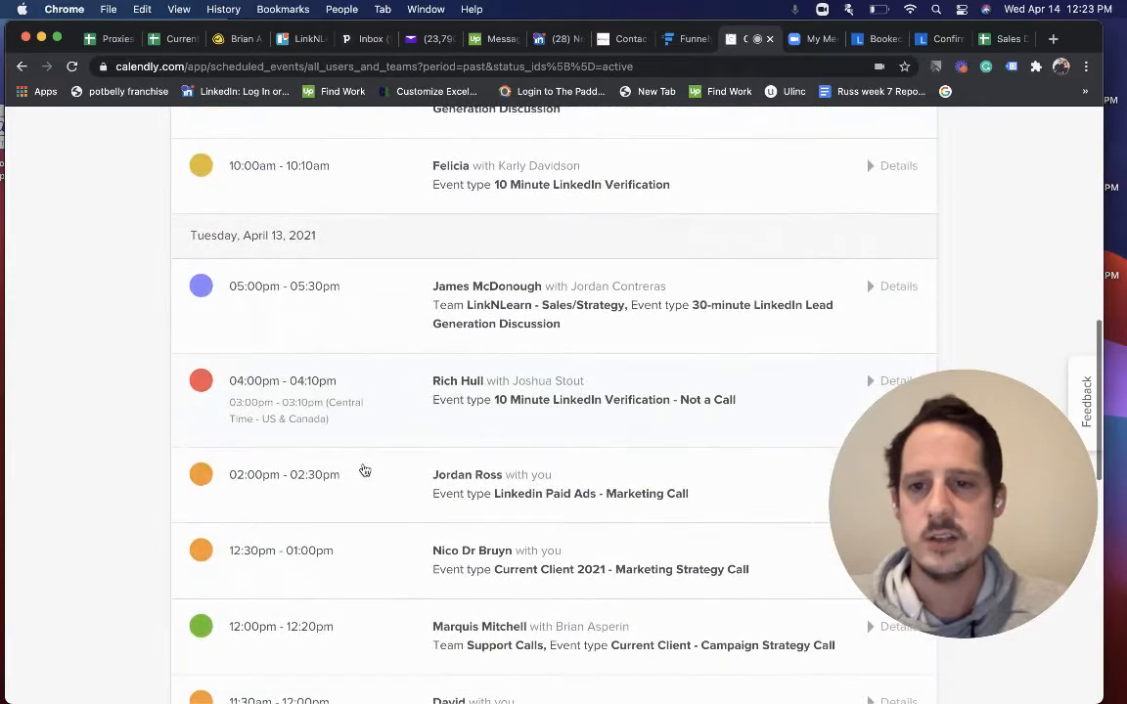
scroll(364, 471, down, 5)
scroll(364, 470, down, 1)
scroll(364, 470, up, 4)
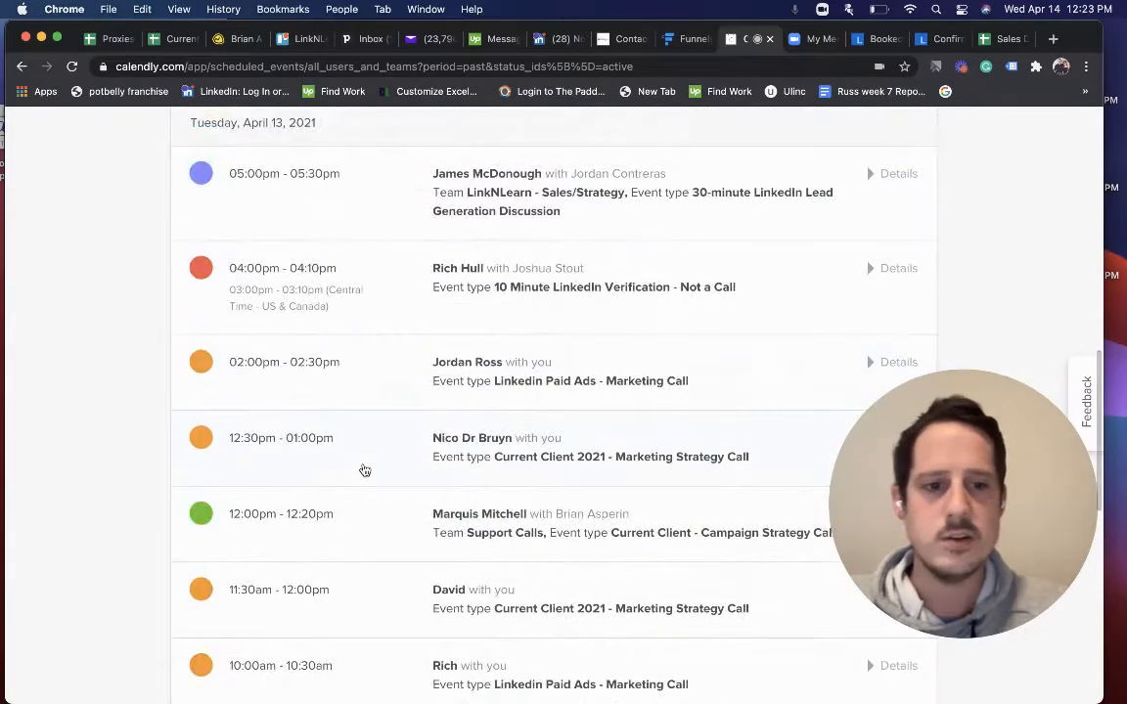
scroll(363, 470, up, 12)
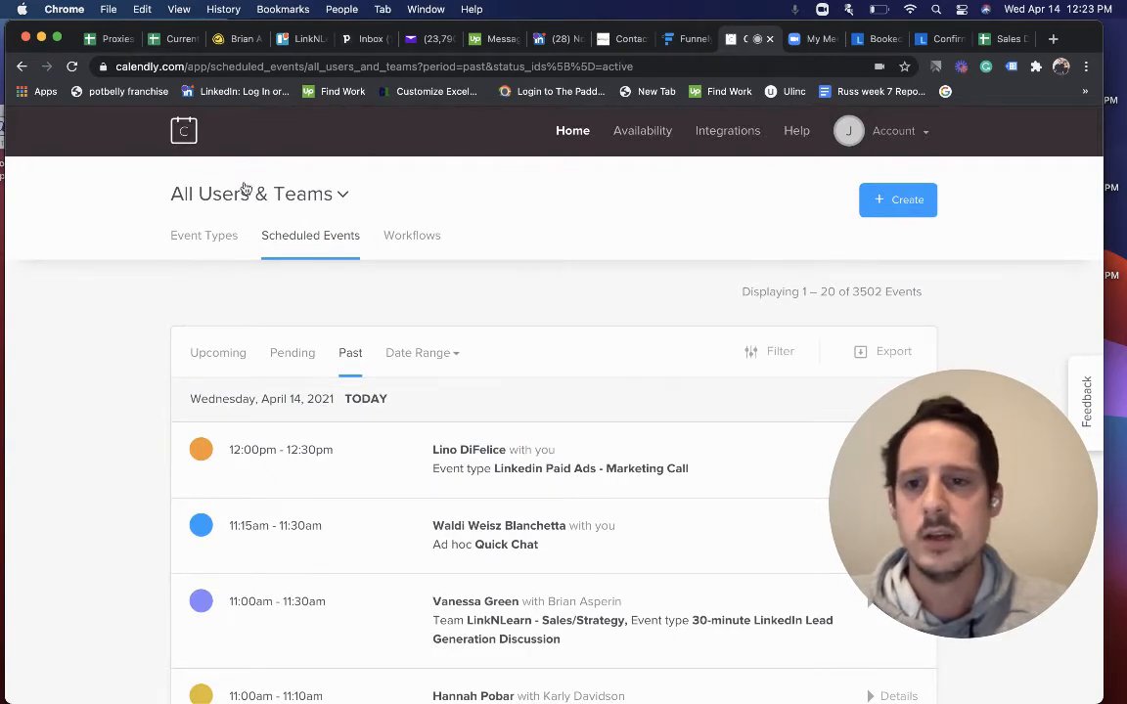
Show the event types for All Users & Teams, and switch the view back to My Calendly
click(209, 236)
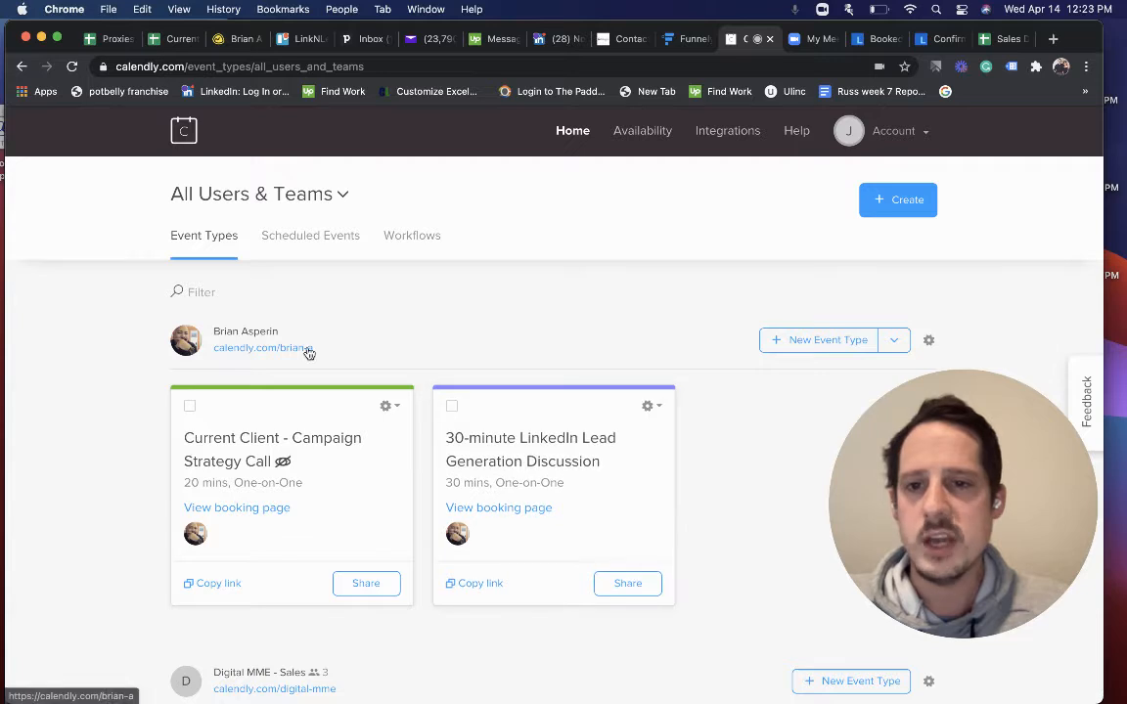
click(259, 193)
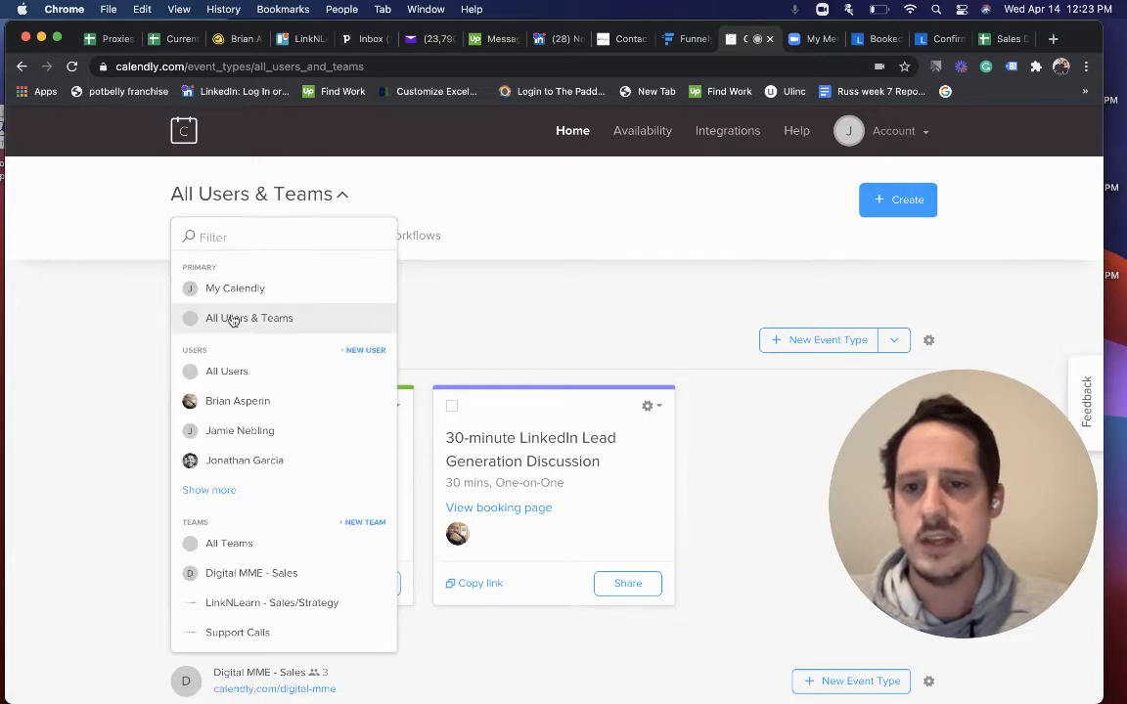
click(233, 321)
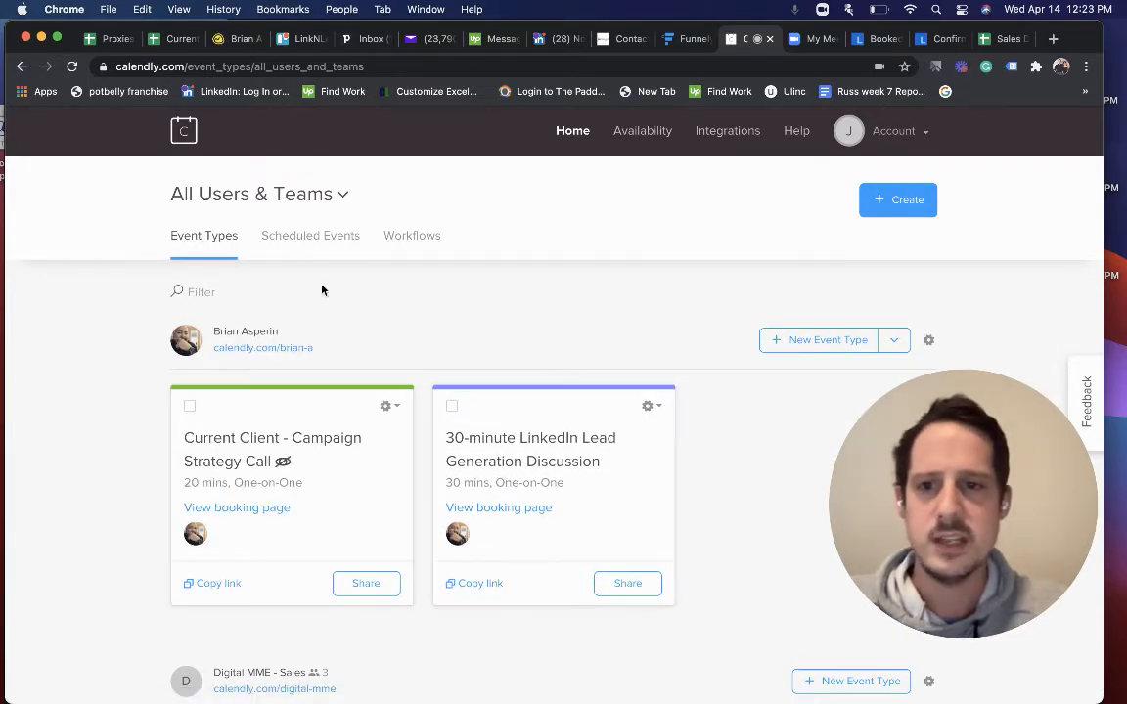
click(259, 194)
click(233, 285)
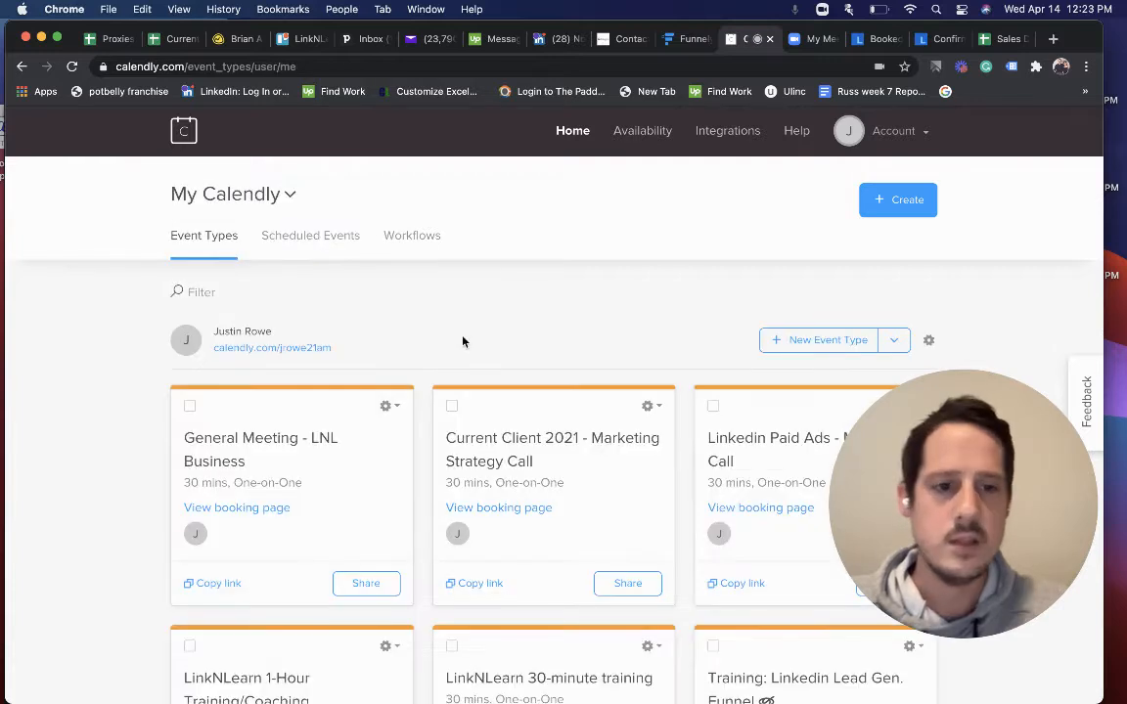
Open the Linkedin Paid Ads - Marketing Call event for editing and review its active workflows
click(696, 489)
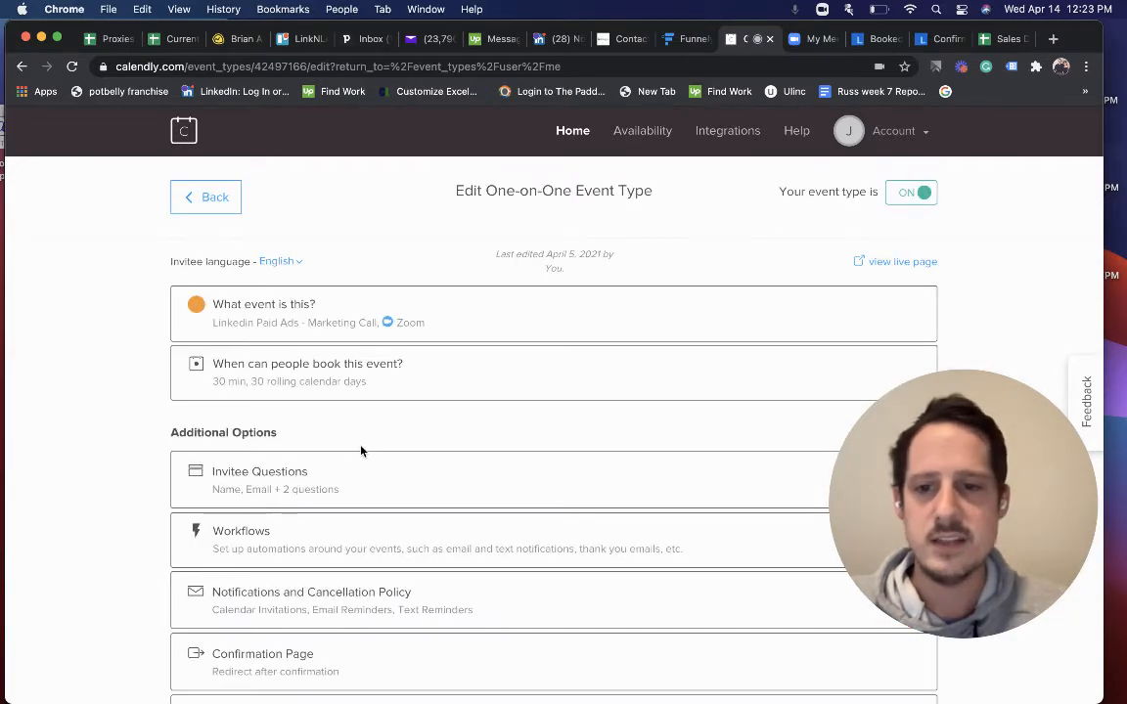
scroll(323, 460, down, 1)
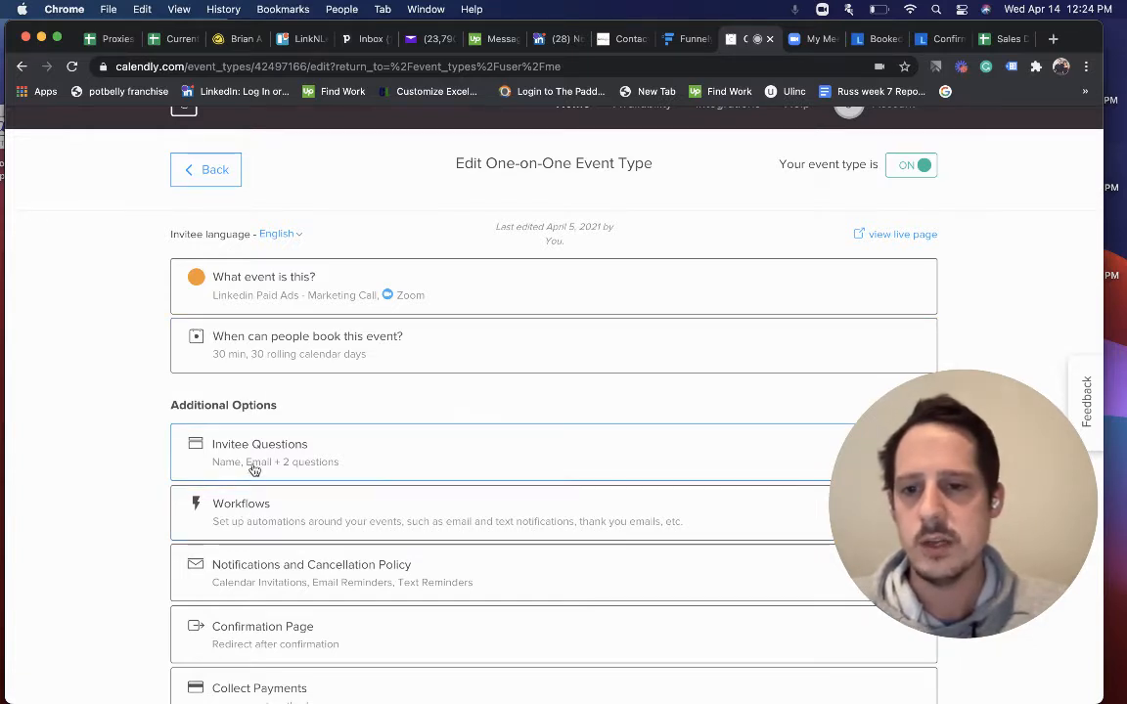
click(223, 503)
scroll(446, 455, down, 5)
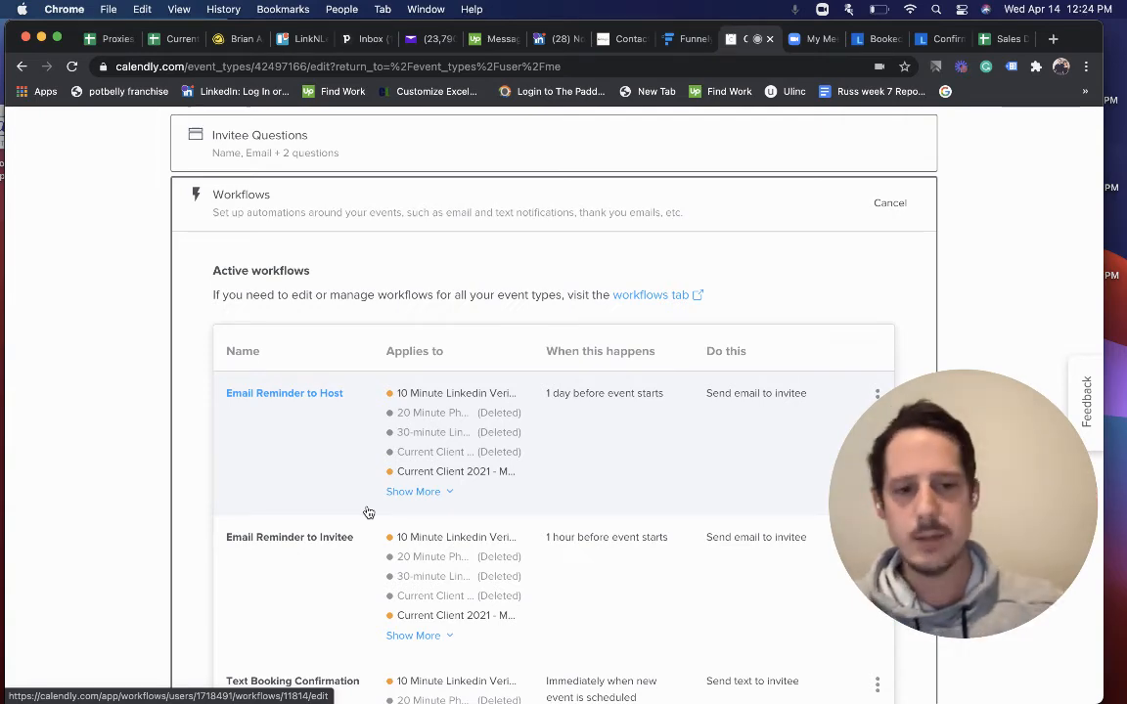
scroll(369, 512, up, 5)
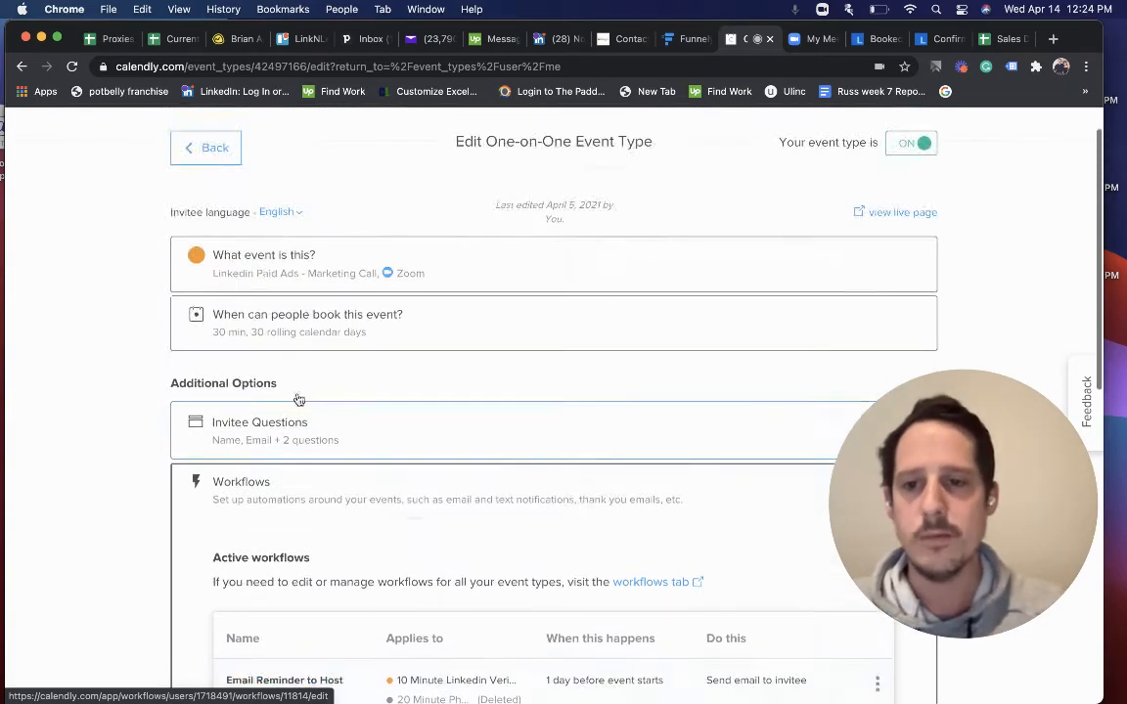
Open the event's booking availability settings and review the time zone and weekly hours
click(296, 327)
scroll(298, 490, down, 7)
scroll(297, 489, down, 6)
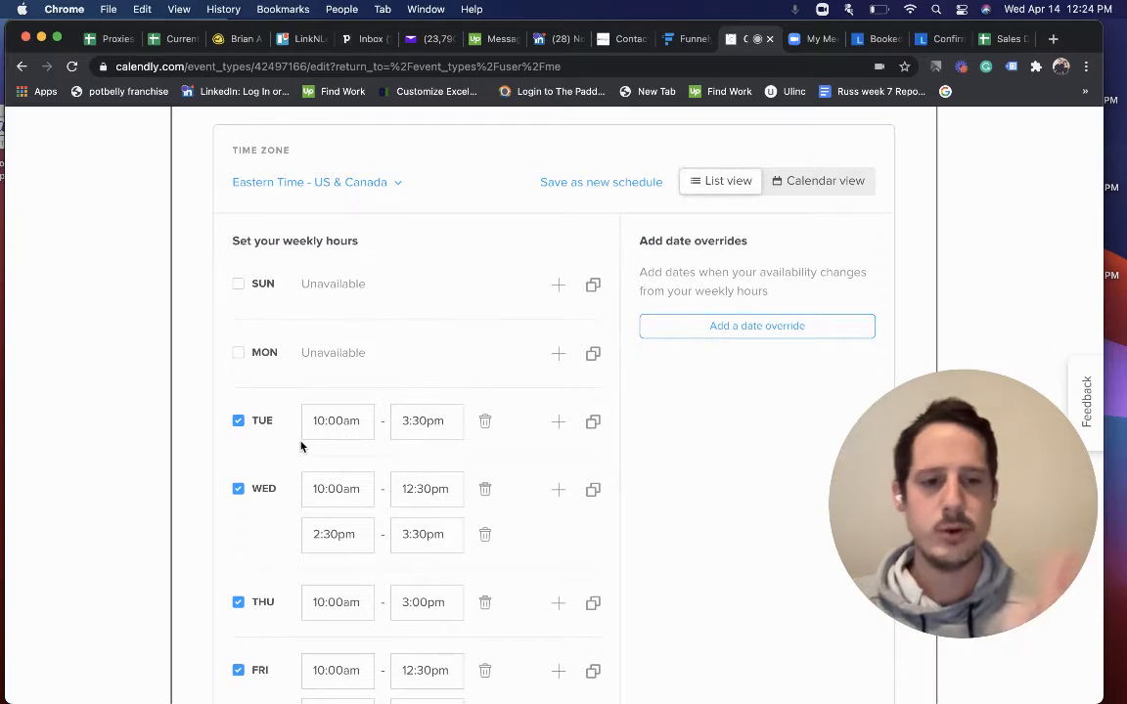
Review the weekly hours for each day and the buffer times before and after events
scroll(300, 446, down, 1)
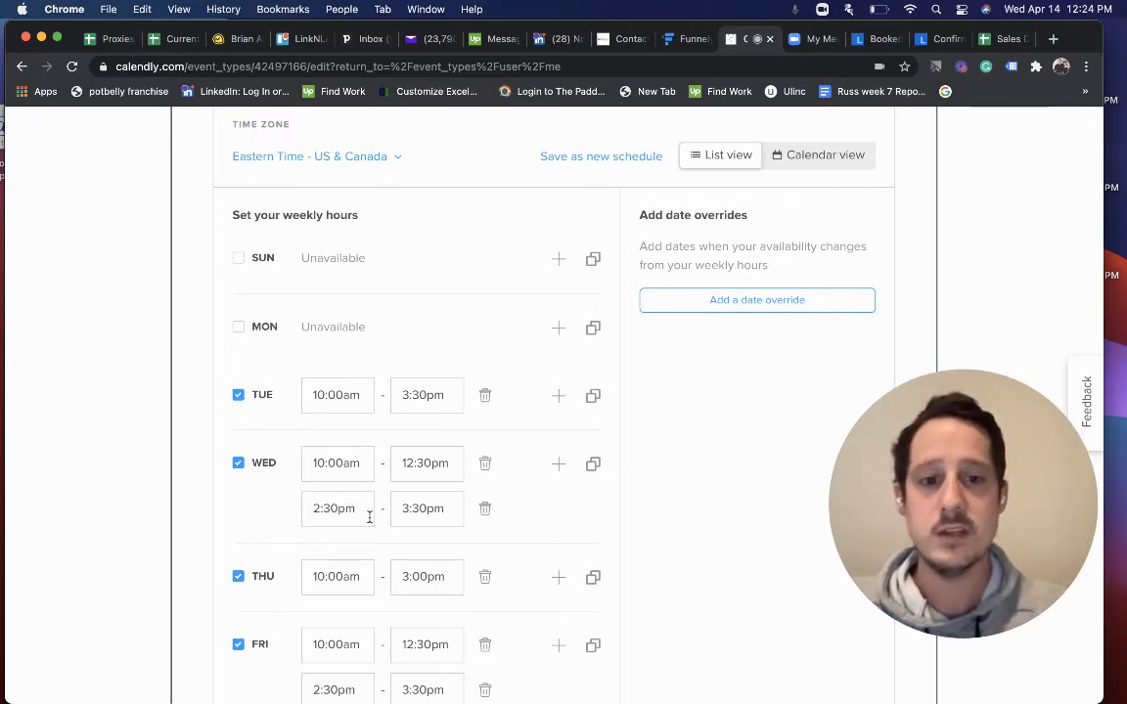
scroll(370, 515, down, 2)
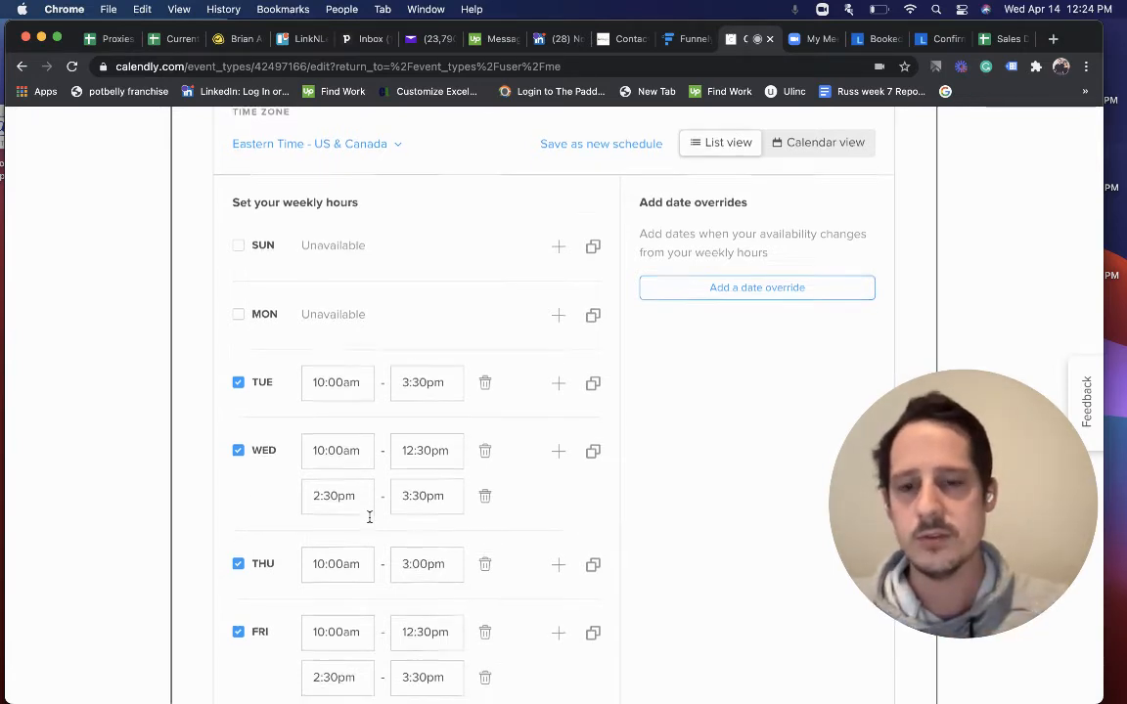
scroll(364, 464, up, 2)
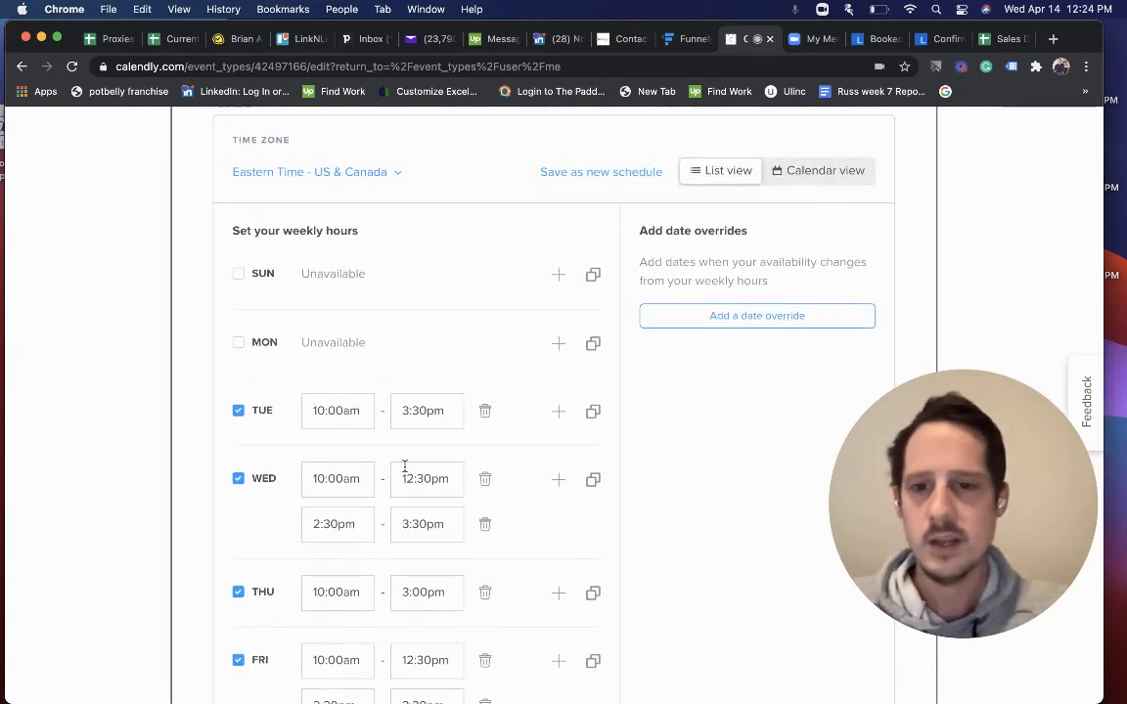
scroll(359, 440, down, 3)
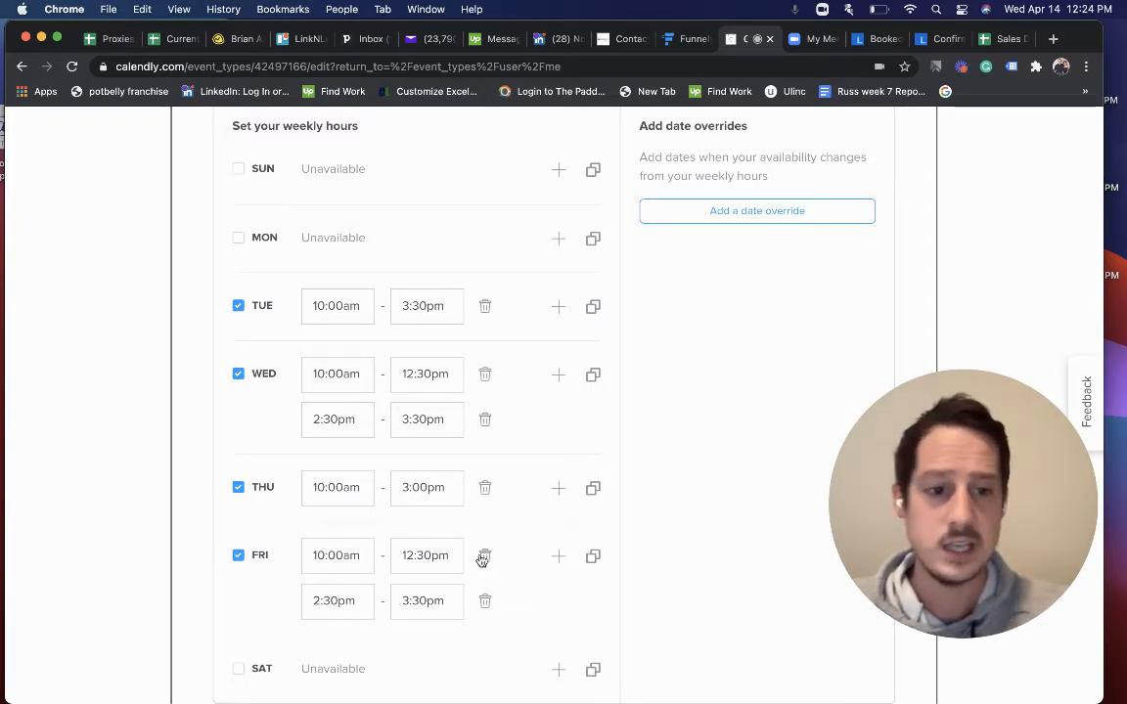
scroll(411, 562, down, 10)
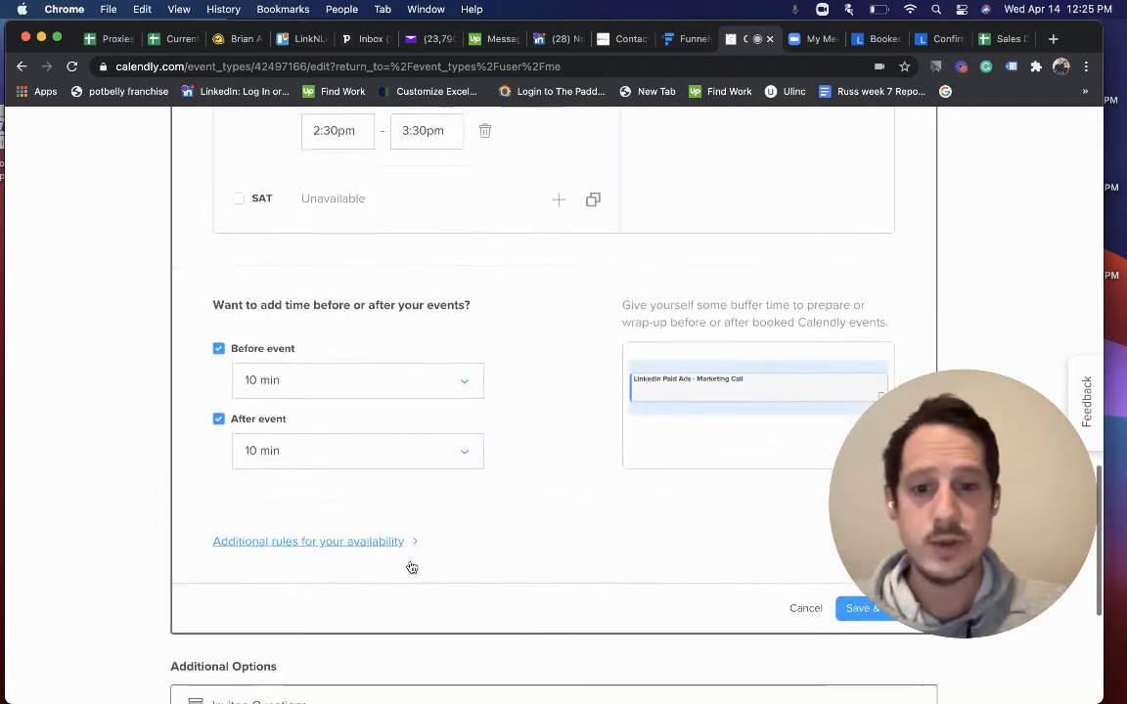
Expand the additional availability rules and review the start time increments, minimum scheduling notice and maximum events per day
click(373, 549)
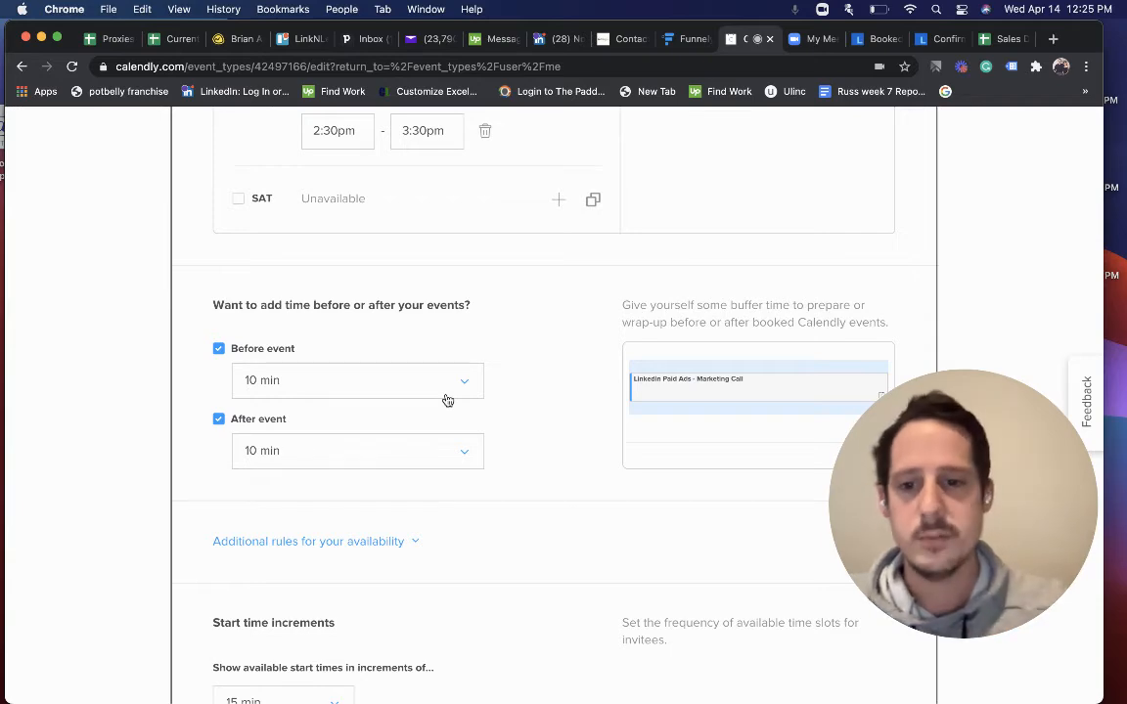
scroll(447, 400, down, 5)
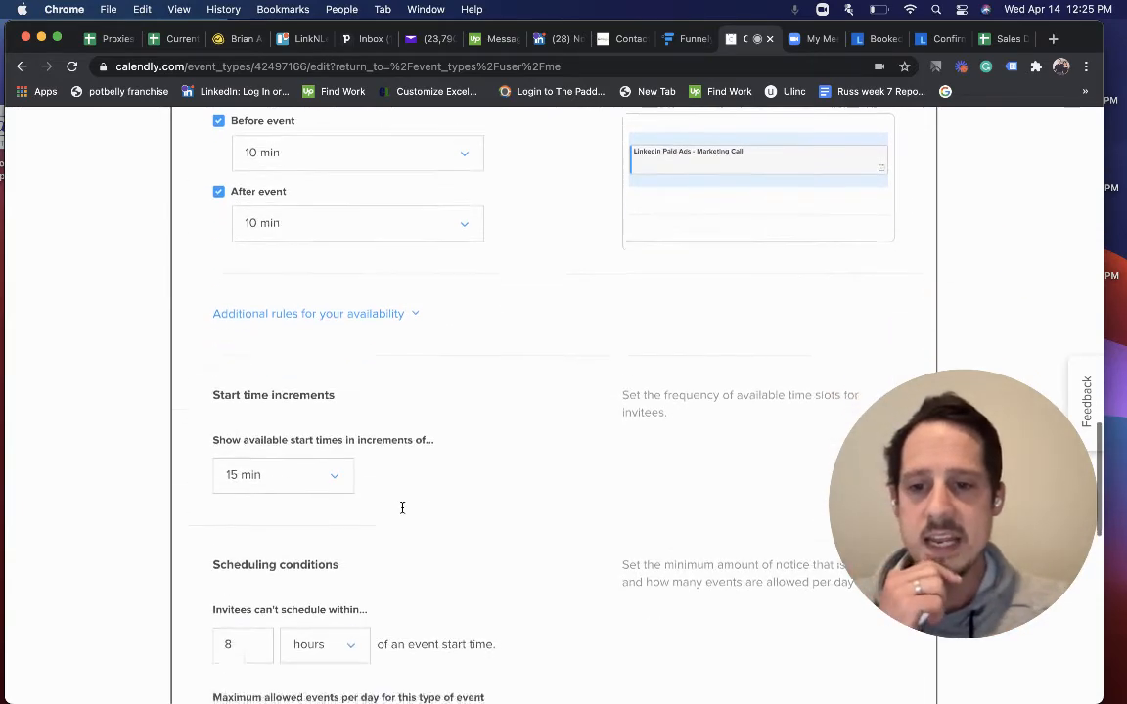
scroll(401, 506, down, 4)
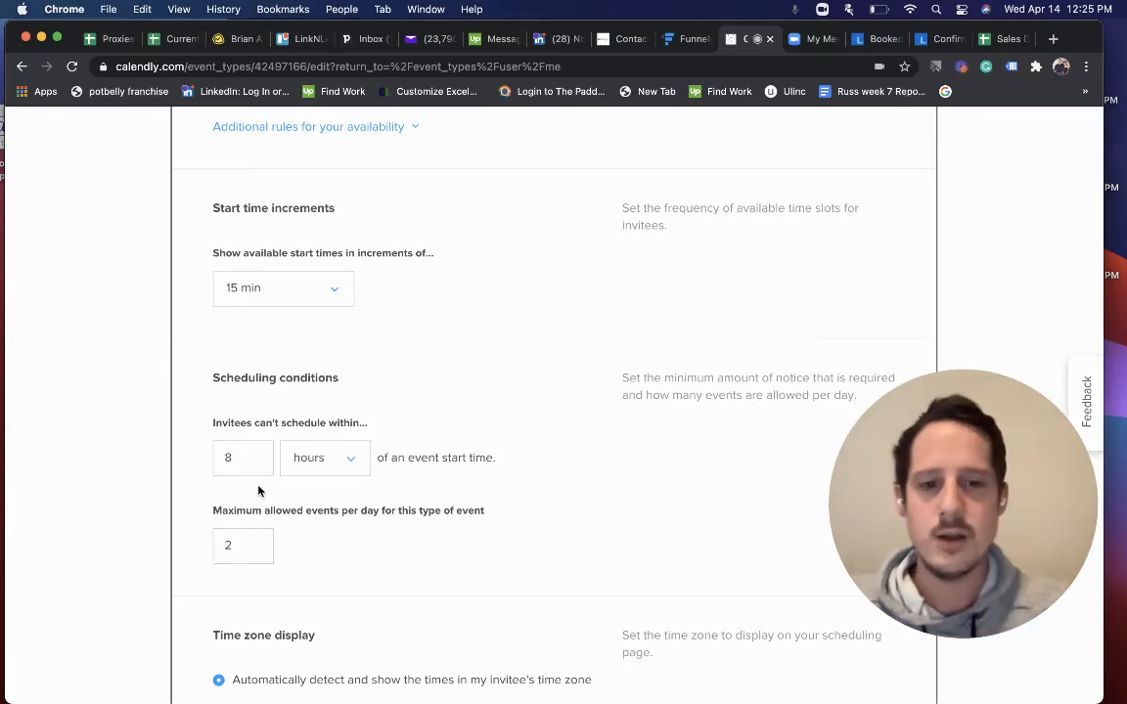
scroll(263, 497, down, 1)
drag(235, 525, 190, 535)
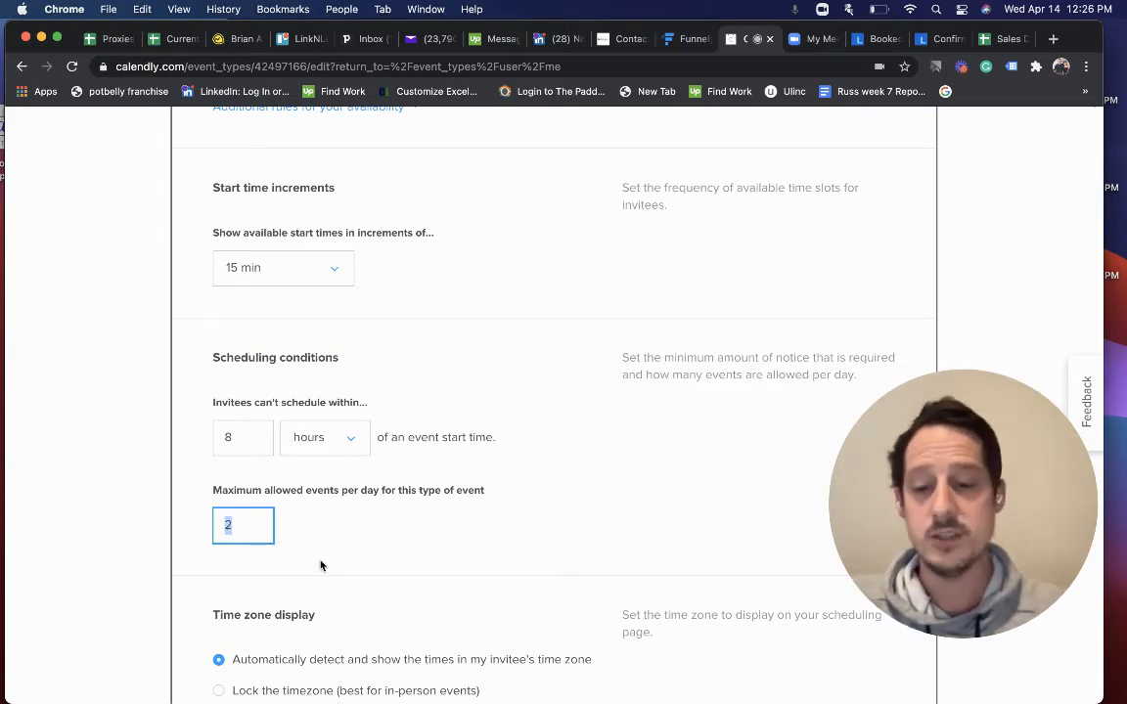
Review the time zone display and secret event settings, down to the event's additional options
scroll(294, 563, down, 1)
scroll(321, 564, down, 1)
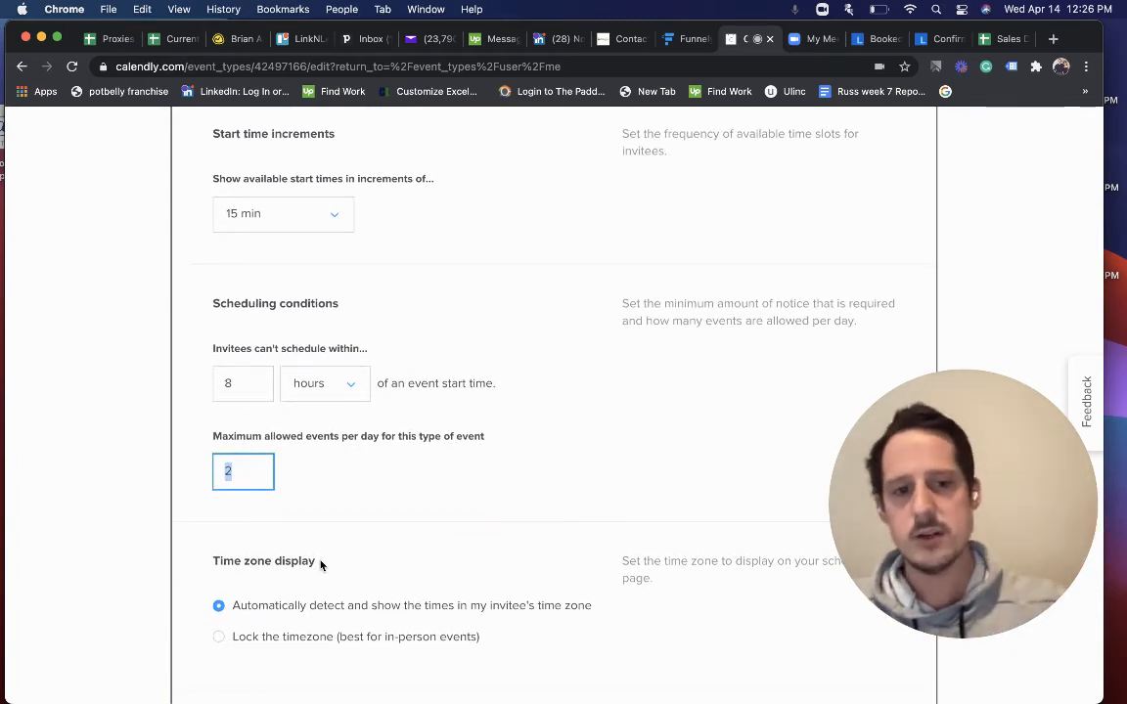
scroll(321, 564, down, 2)
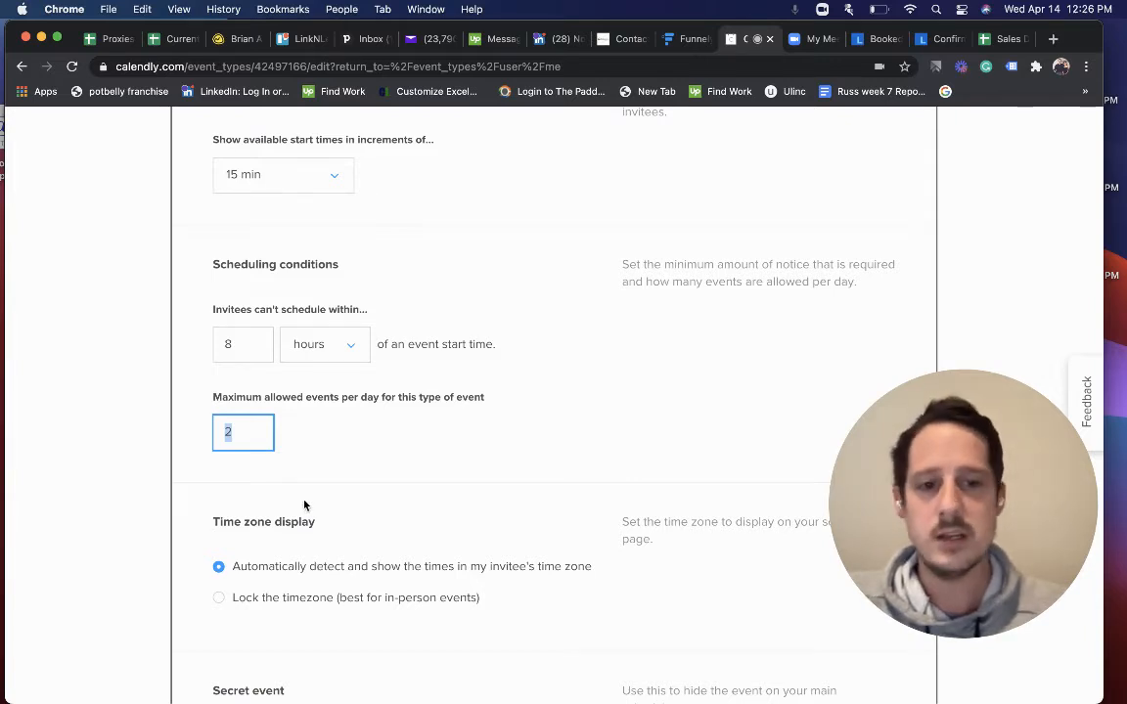
scroll(304, 506, down, 5)
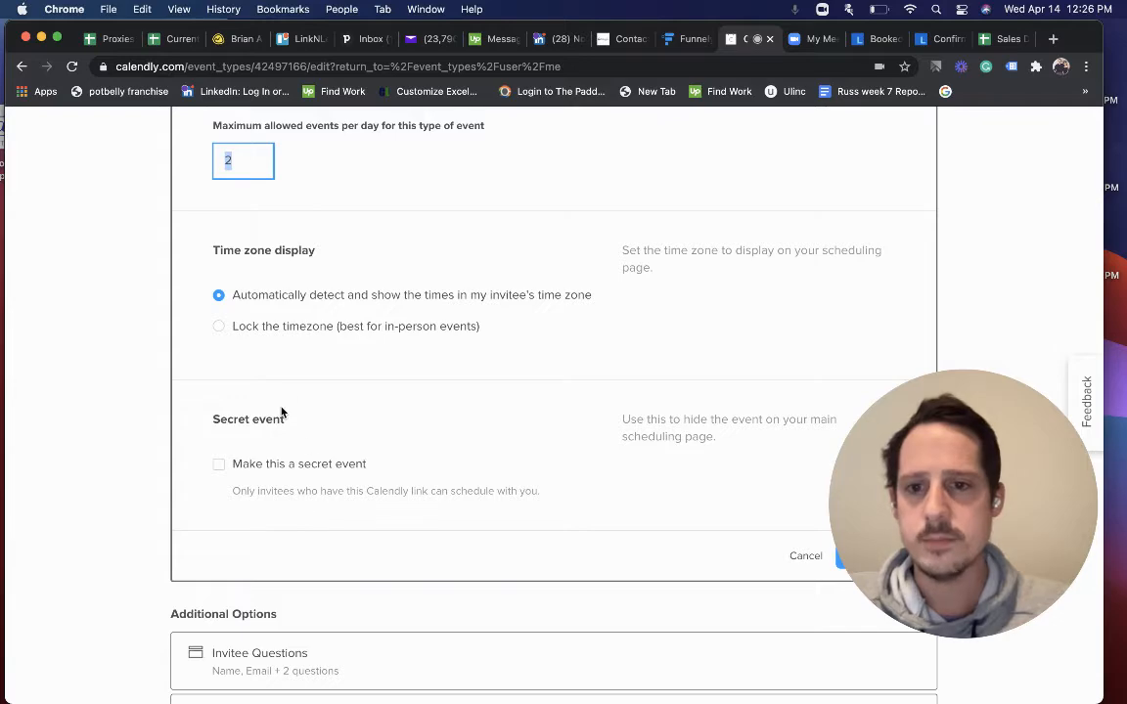
scroll(281, 413, down, 4)
scroll(278, 402, up, 5)
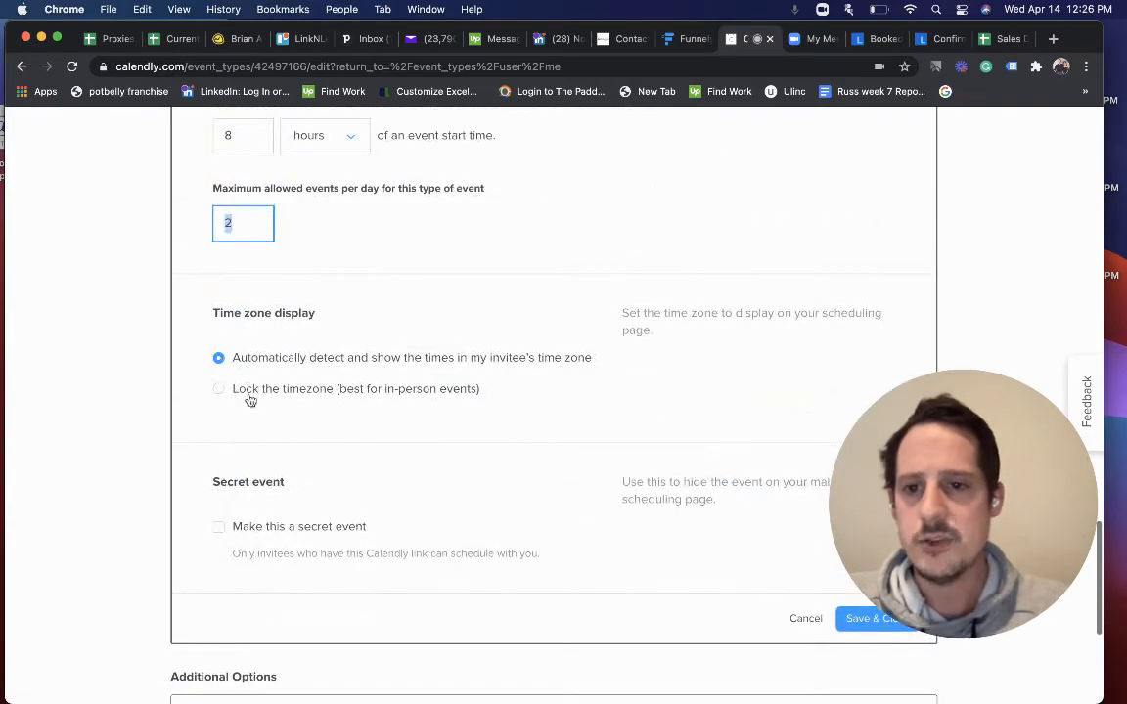
scroll(309, 422, down, 7)
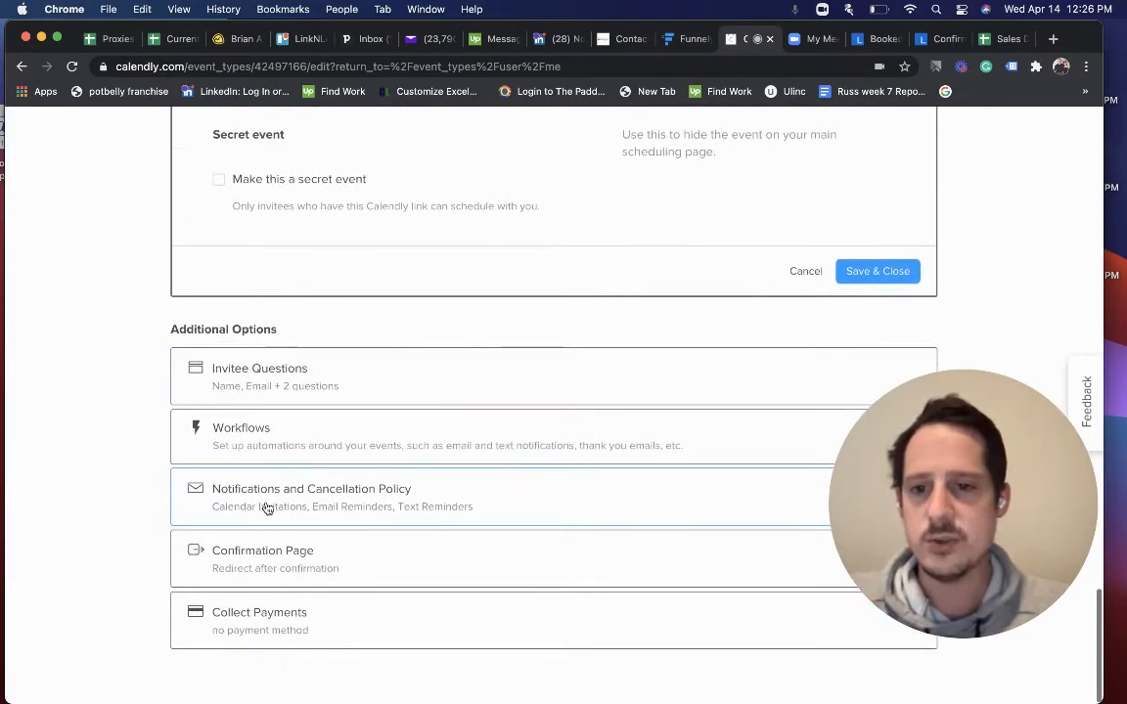
Open the event's Collect Payments options and review them, and open the Confirmation Page redirect settings
click(259, 613)
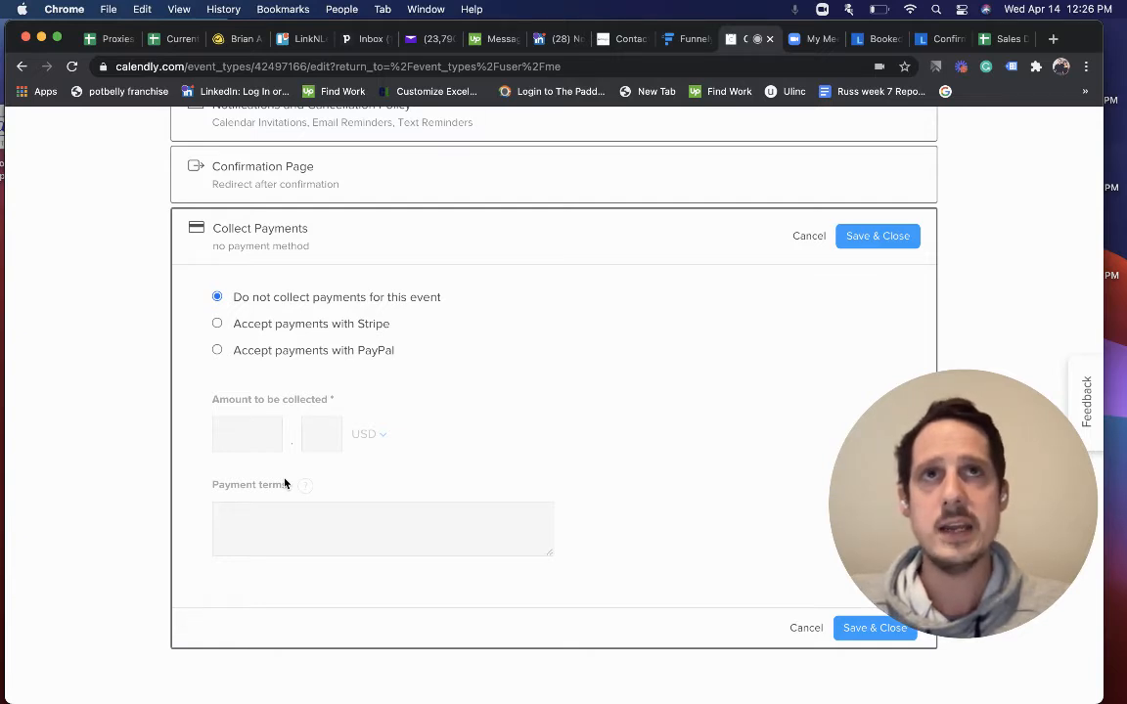
scroll(305, 356, up, 3)
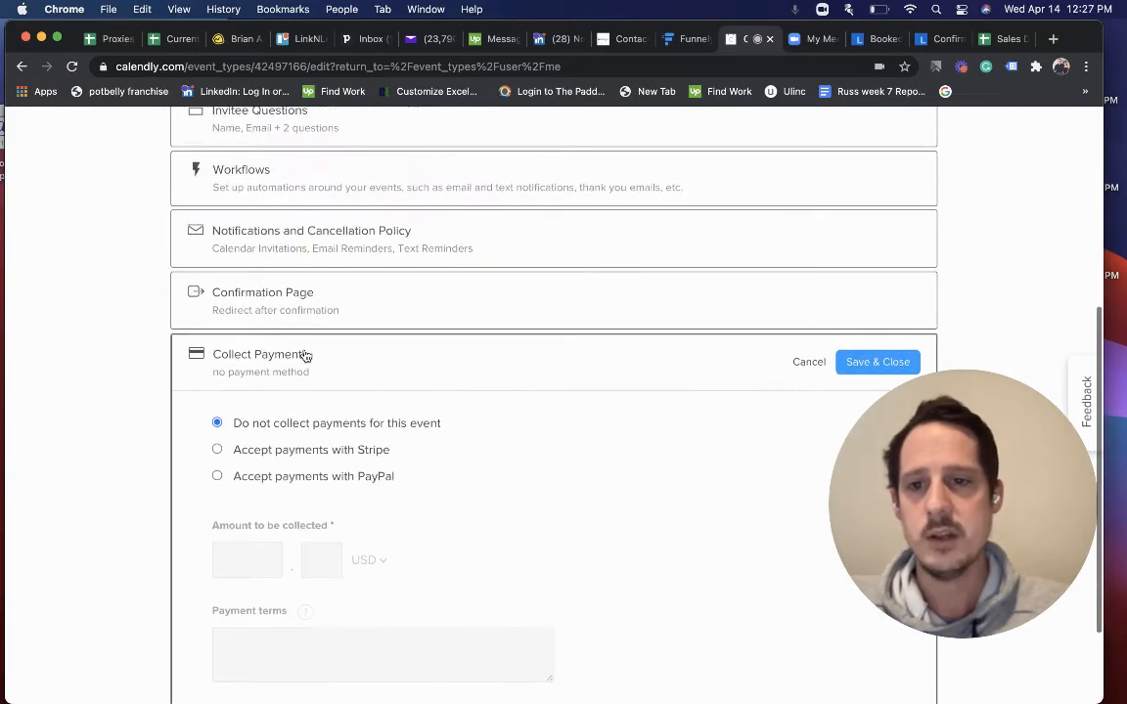
click(290, 299)
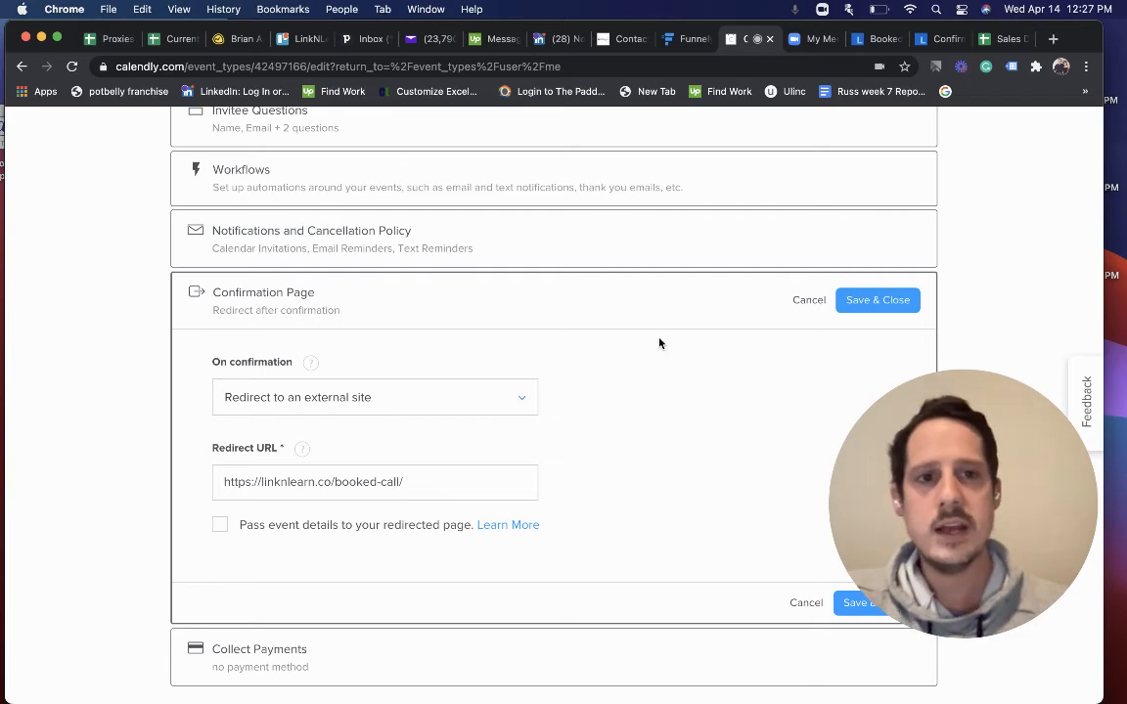
View the Link N Learn booked-call and confirmed-purchase pages, and highlight "confirmed-purchase" in the latter's web address
click(874, 39)
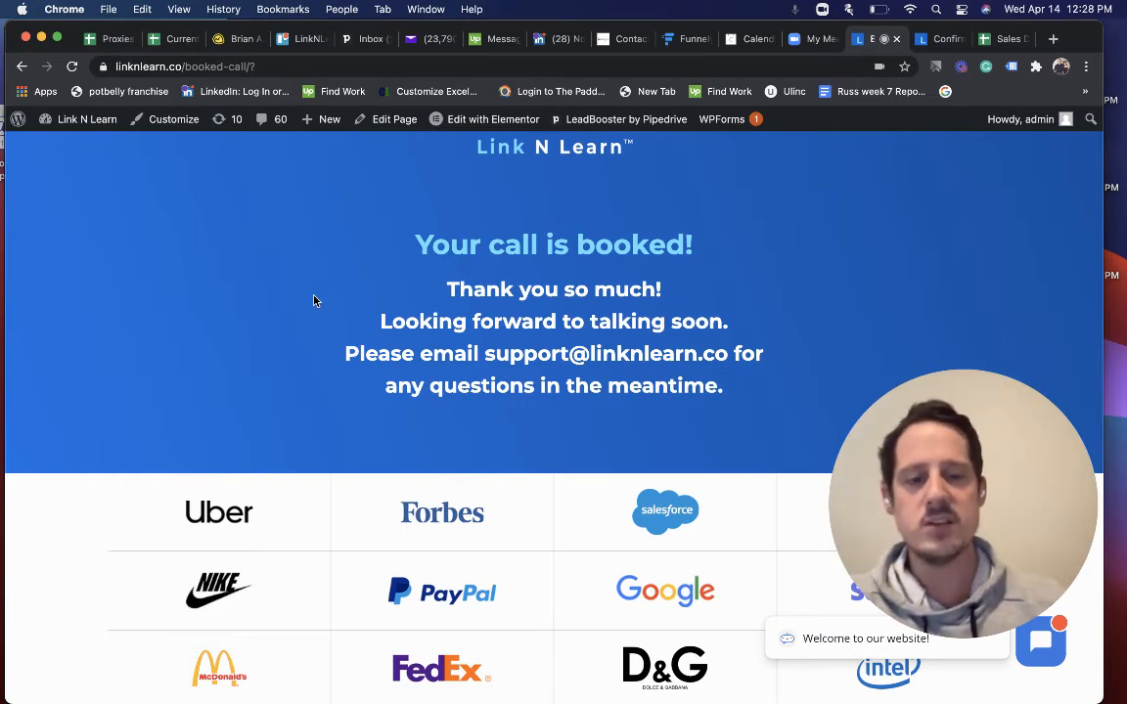
click(936, 39)
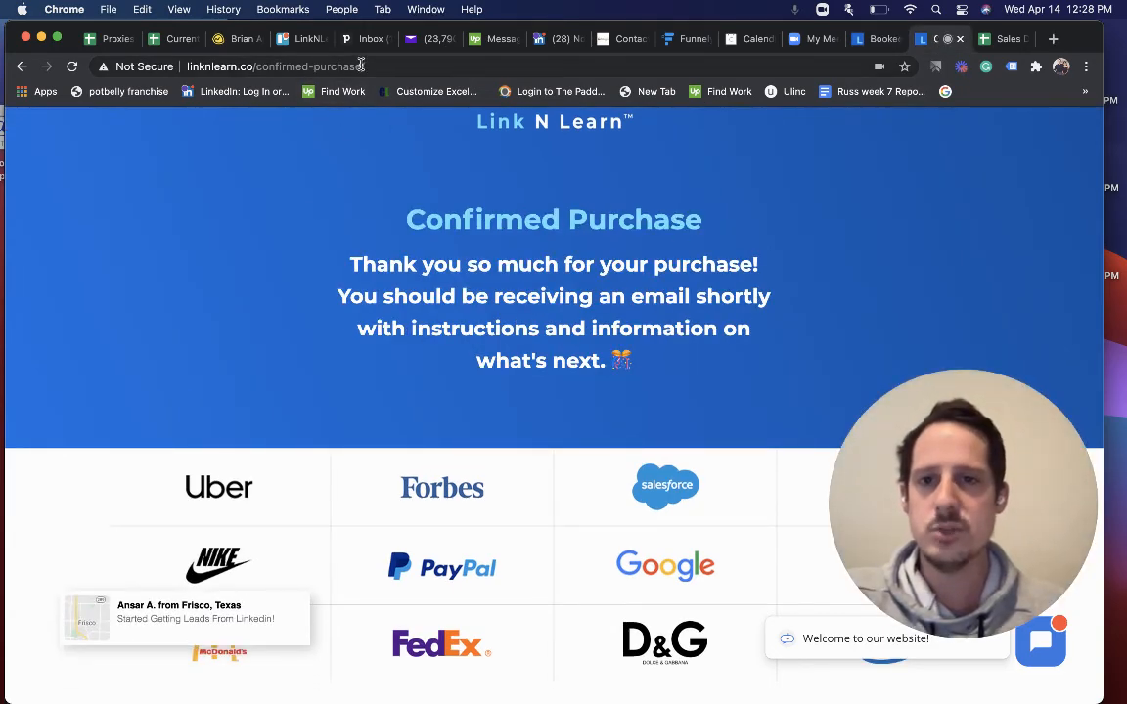
drag(362, 65, 262, 66)
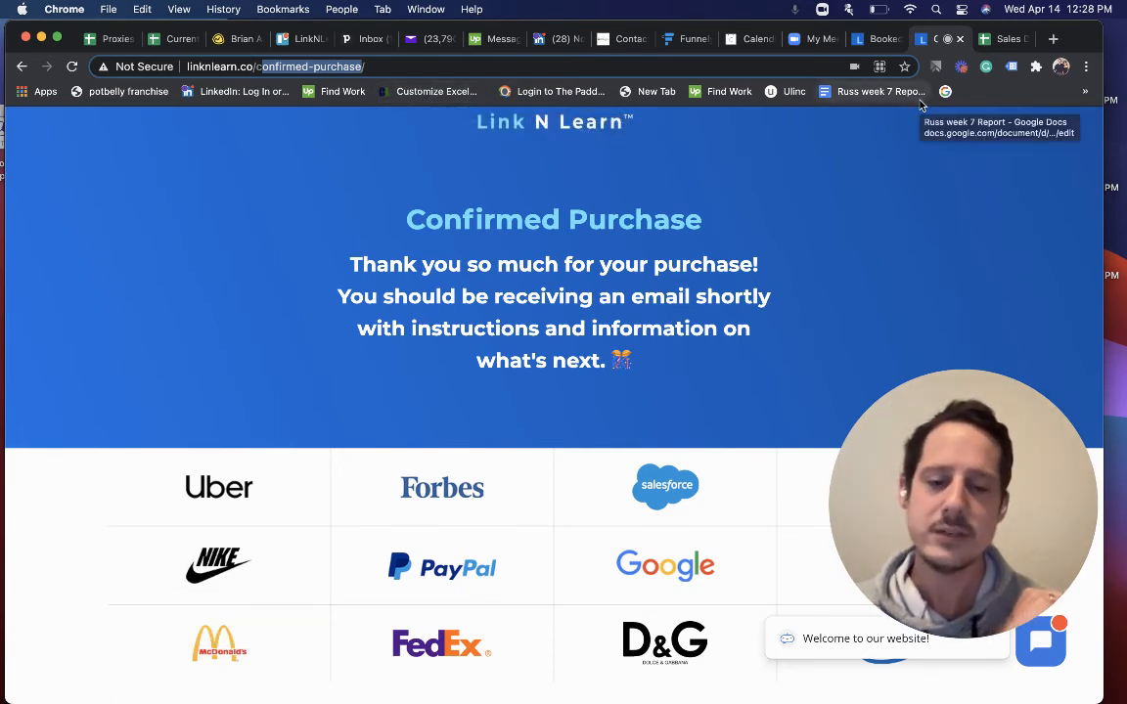
Switch to the Sales Dashboard - LinkNLearn spreadsheet in Google Sheets and review the Current Booked Calls sheet by call type, event date and source
click(1003, 41)
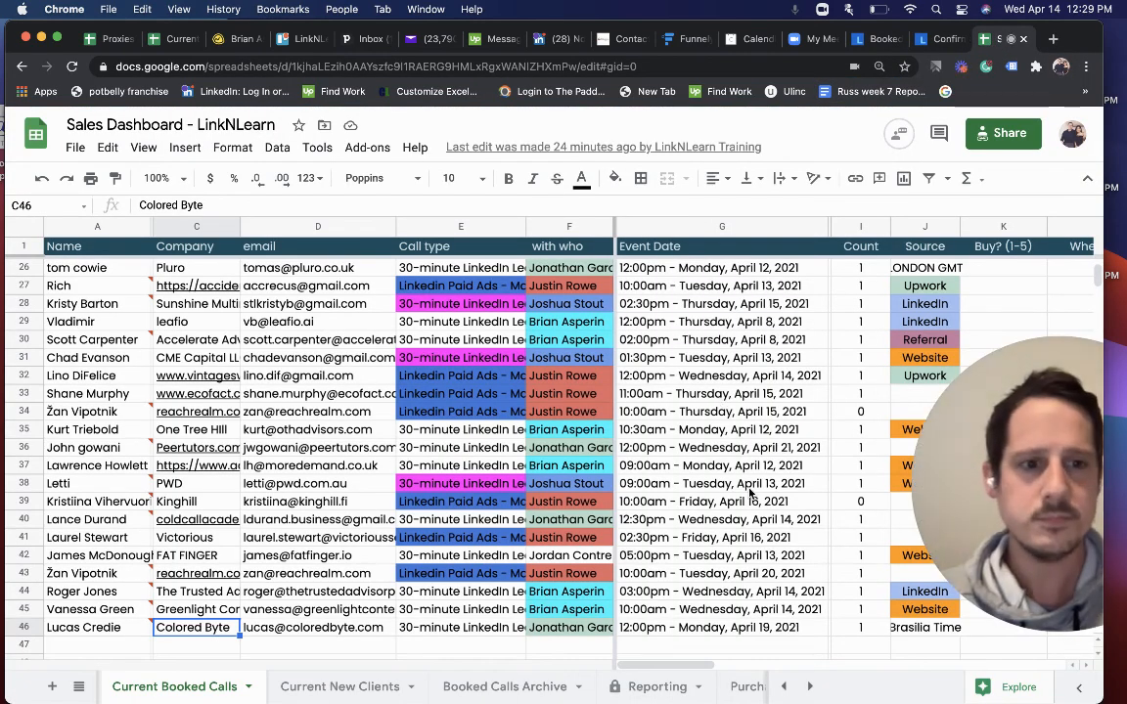
drag(902, 509, 237, 475)
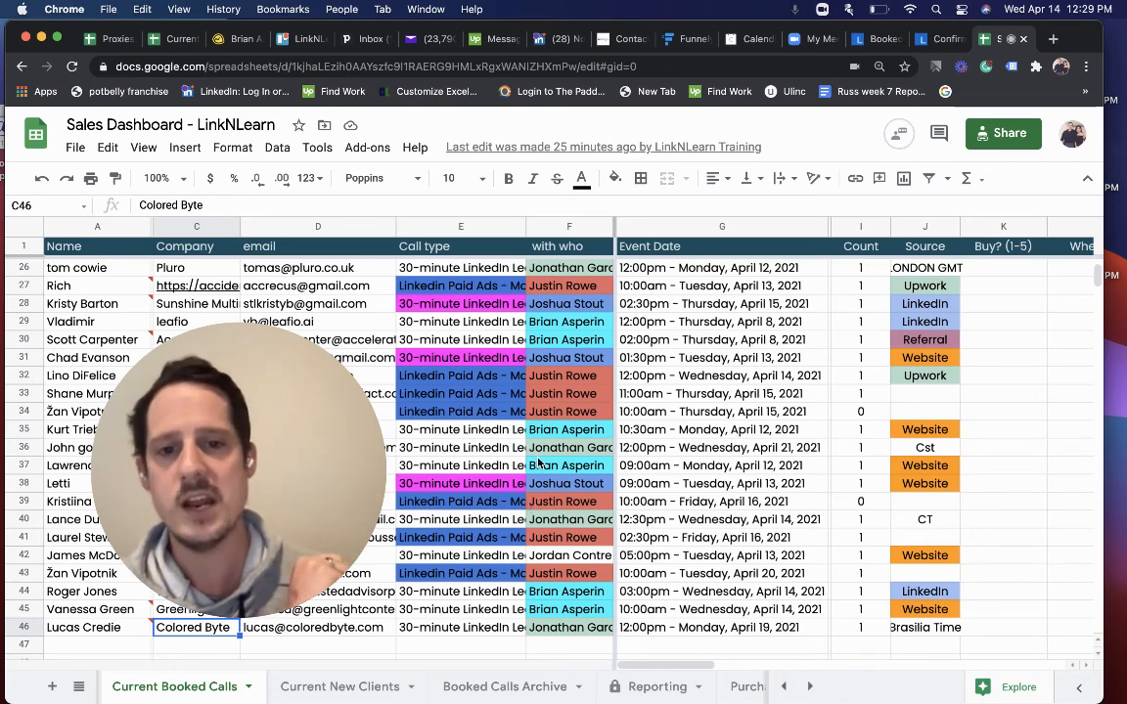
scroll(537, 461, up, 8)
scroll(537, 460, down, 4)
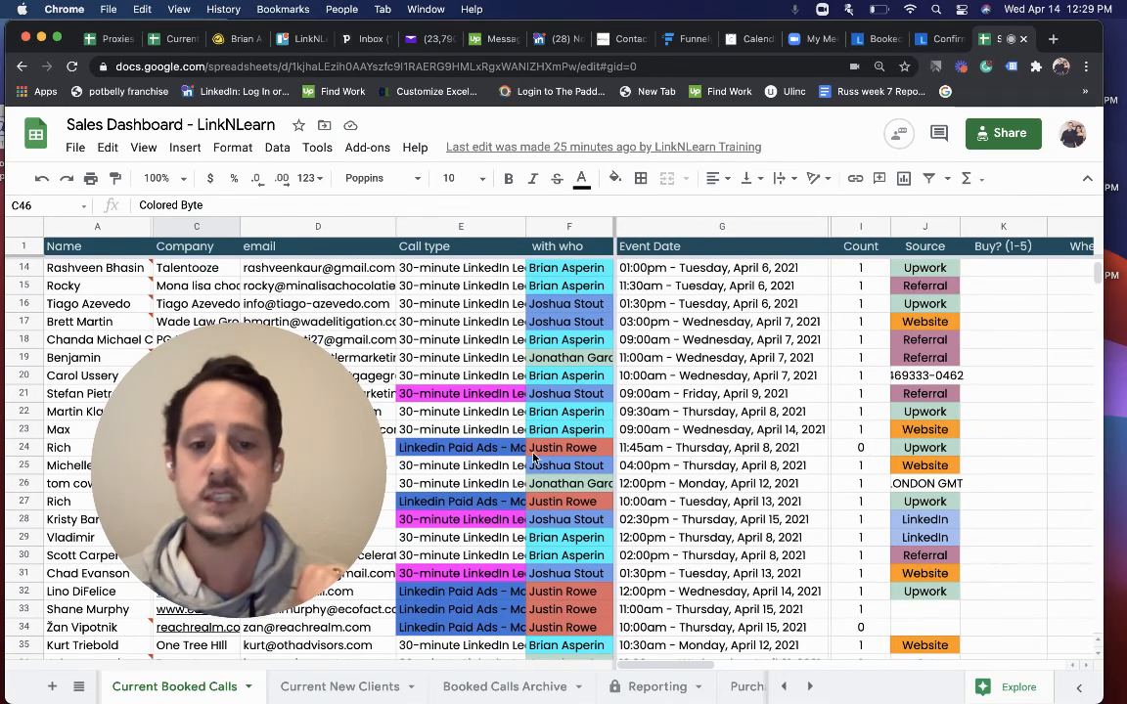
scroll(536, 505, down, 1)
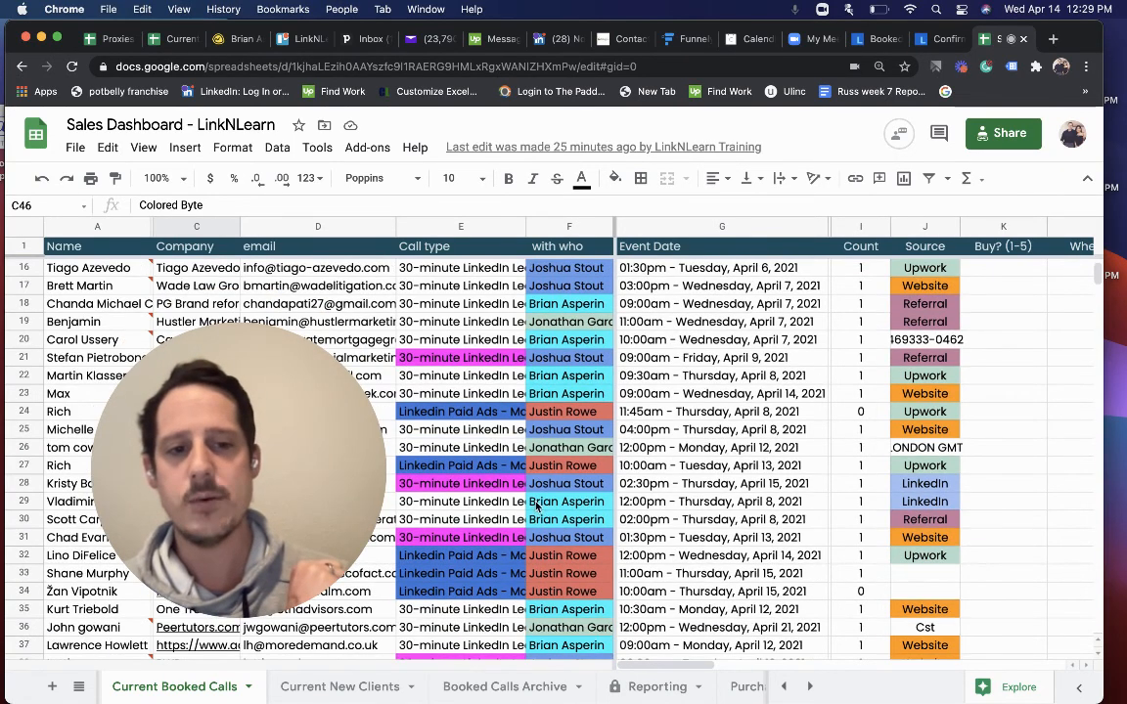
scroll(559, 484, down, 3)
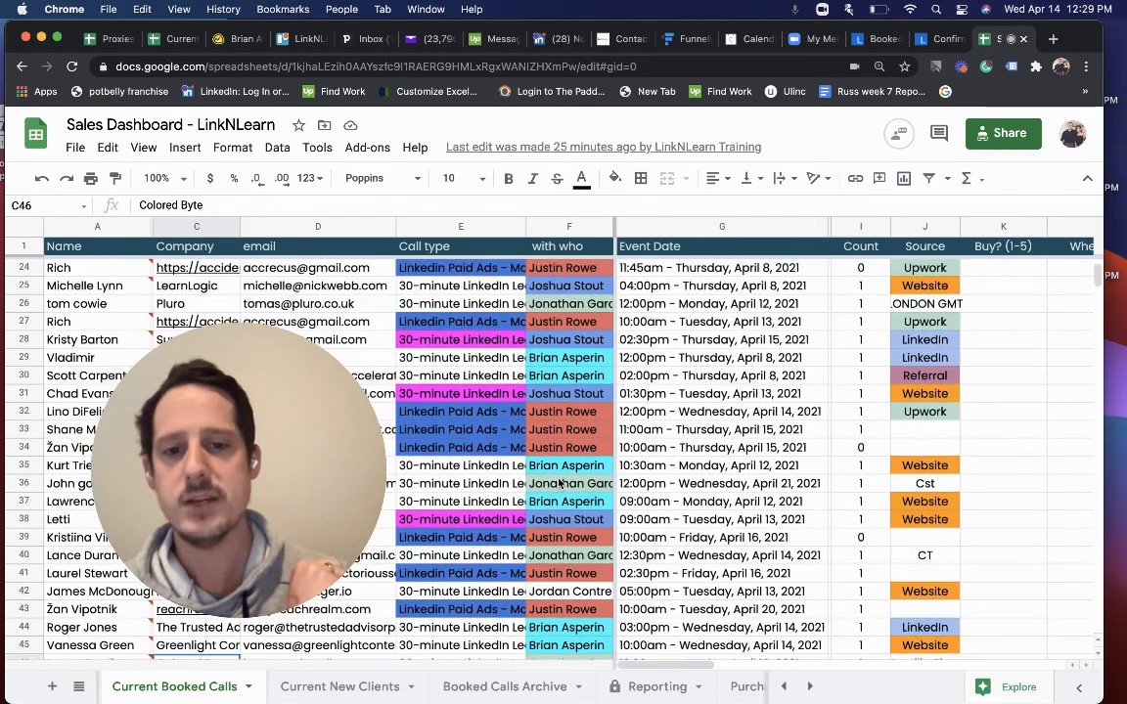
scroll(560, 483, down, 1)
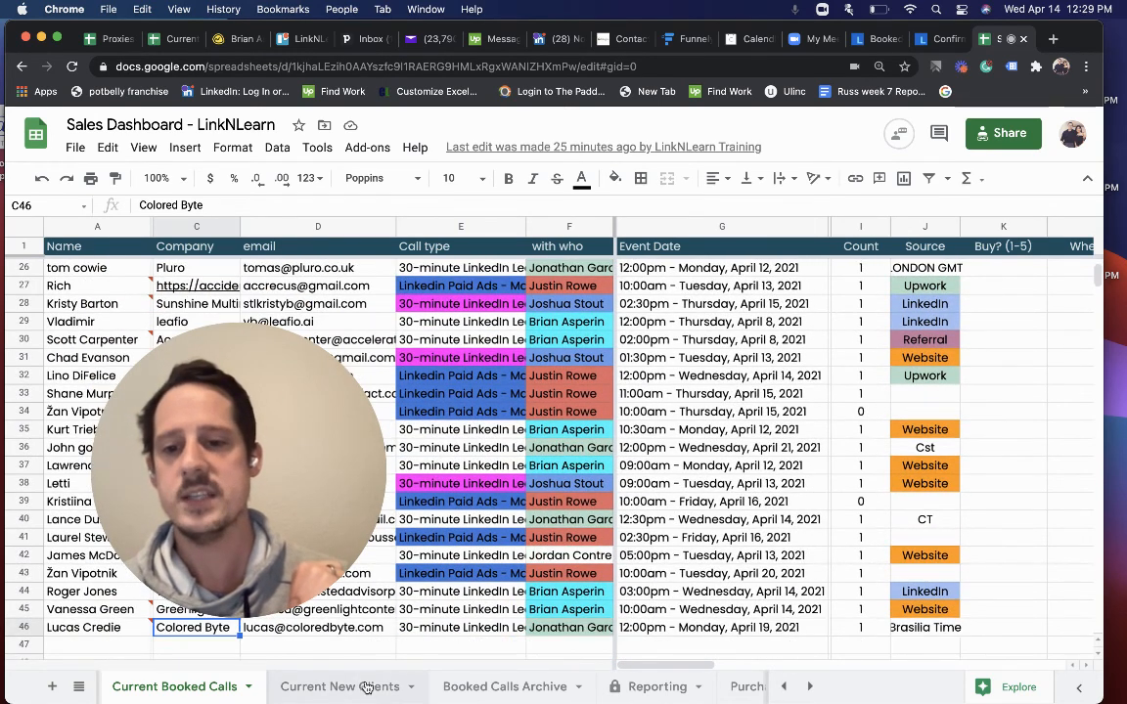
mouse_move(327, 627)
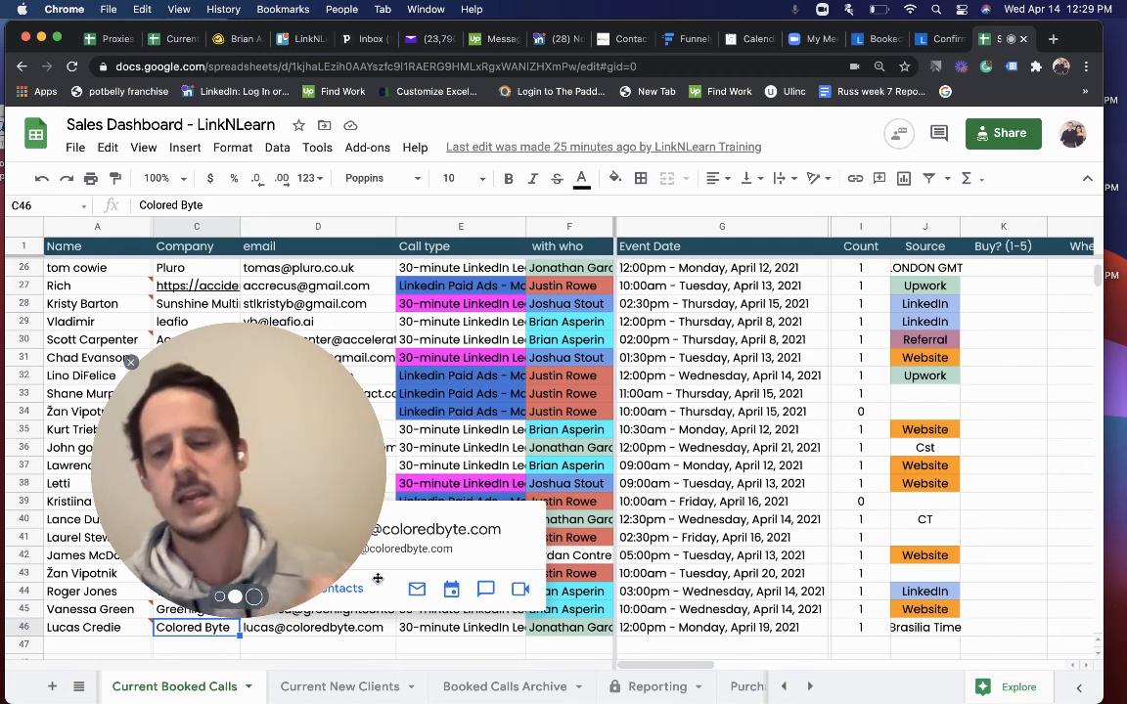